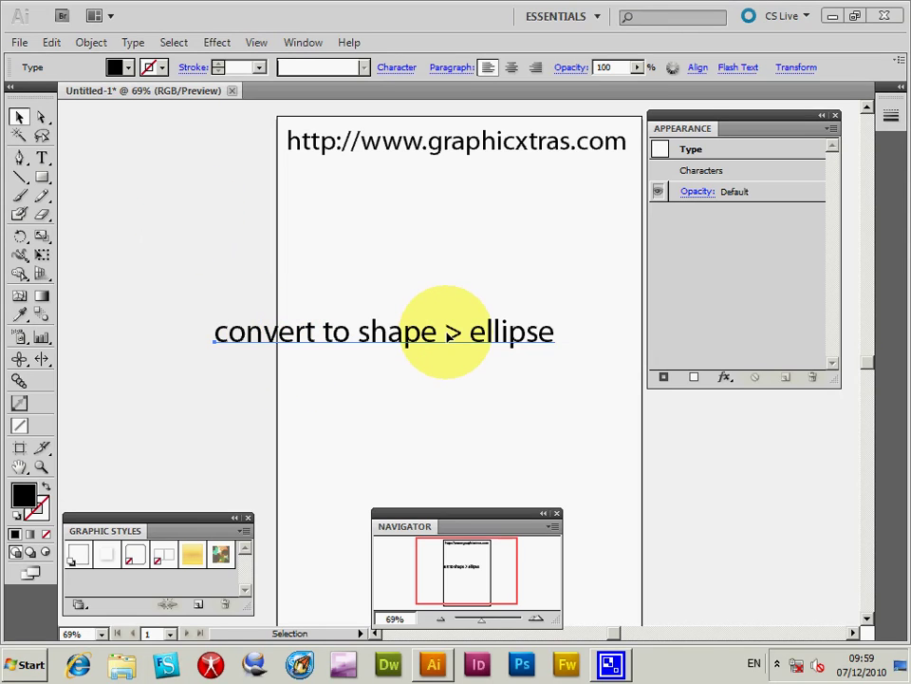
# Step: Nudge the text up slightly and apply Convert to Shape > Ellipse to it with default options
pyautogui.moveTo(409, 342); pyautogui.dragTo(410, 328)
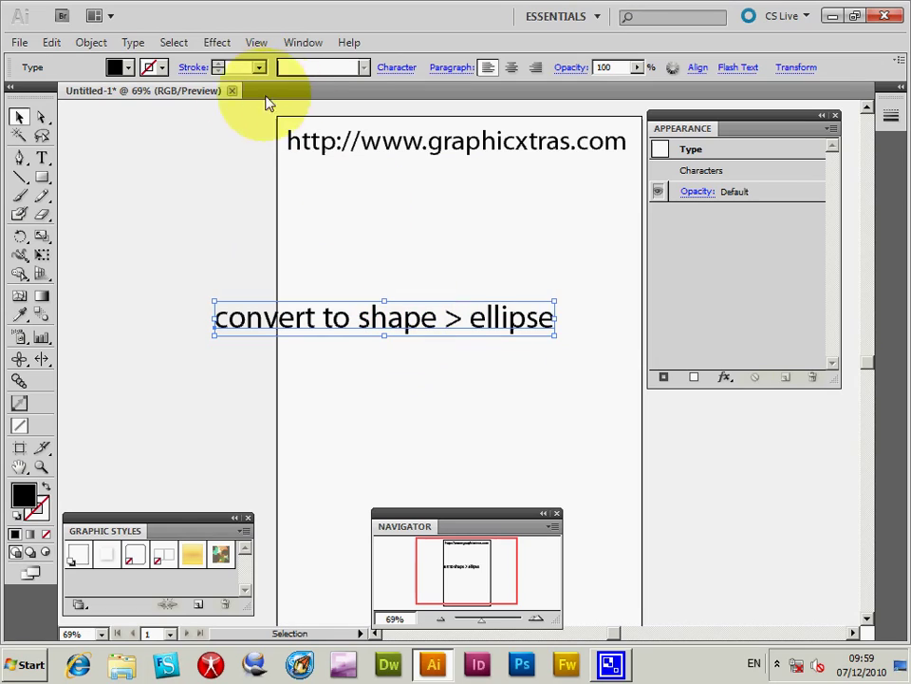
pyautogui.click(218, 43)
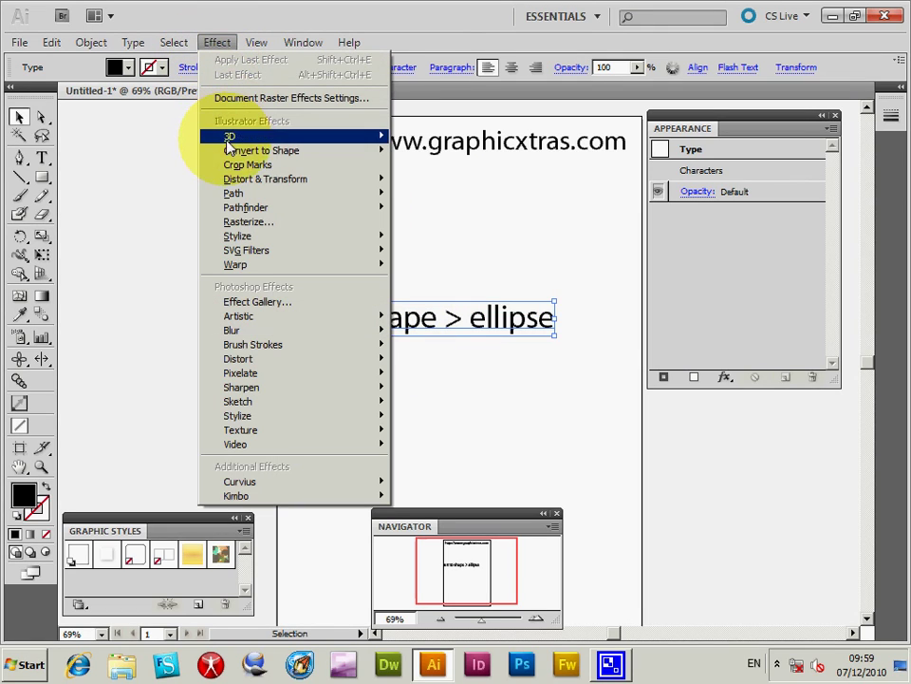
pyautogui.moveTo(235, 157)
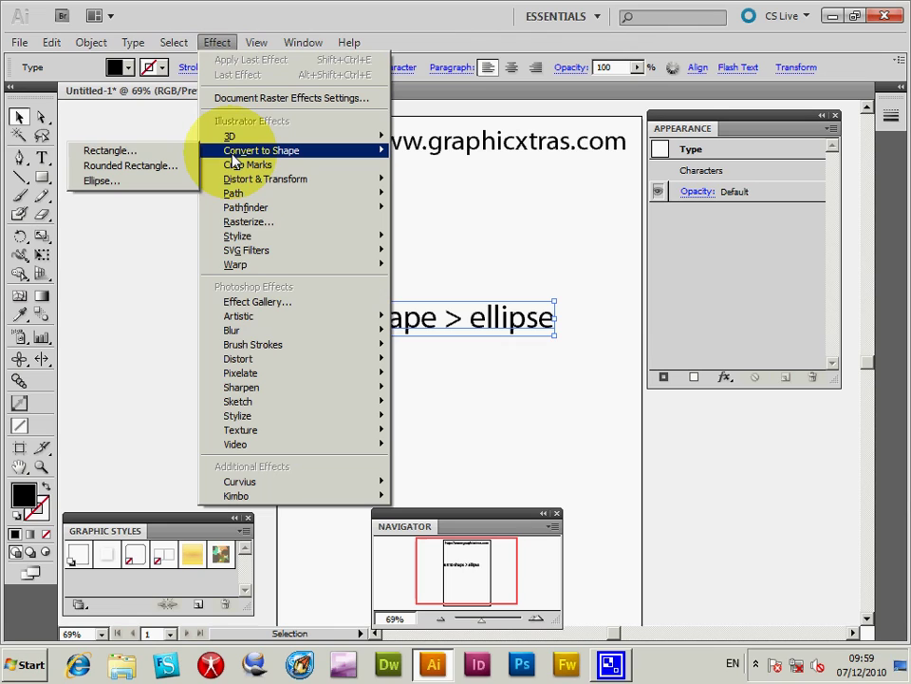
pyautogui.click(133, 182)
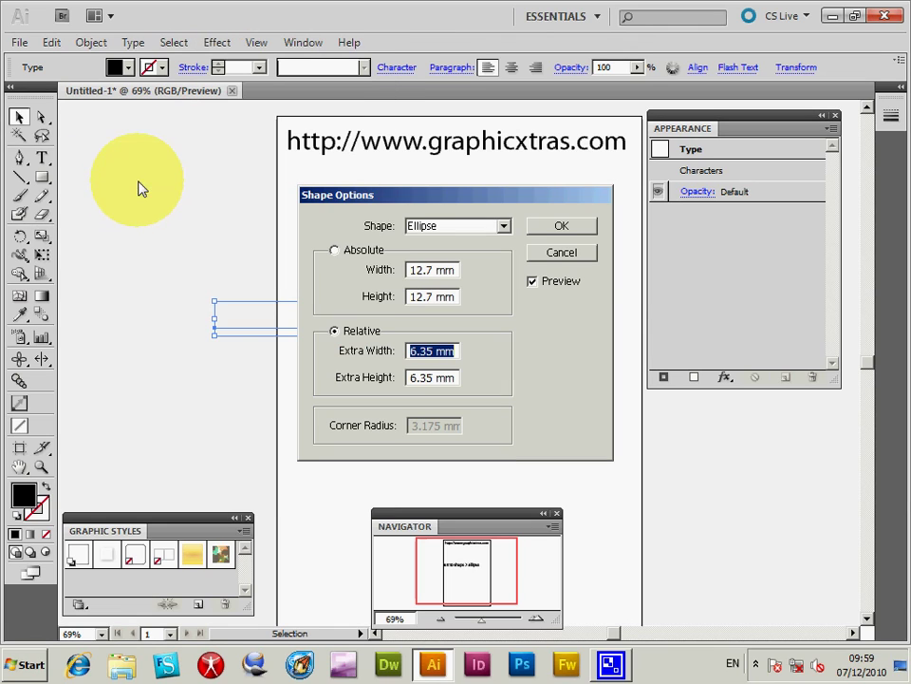
pyautogui.click(570, 228)
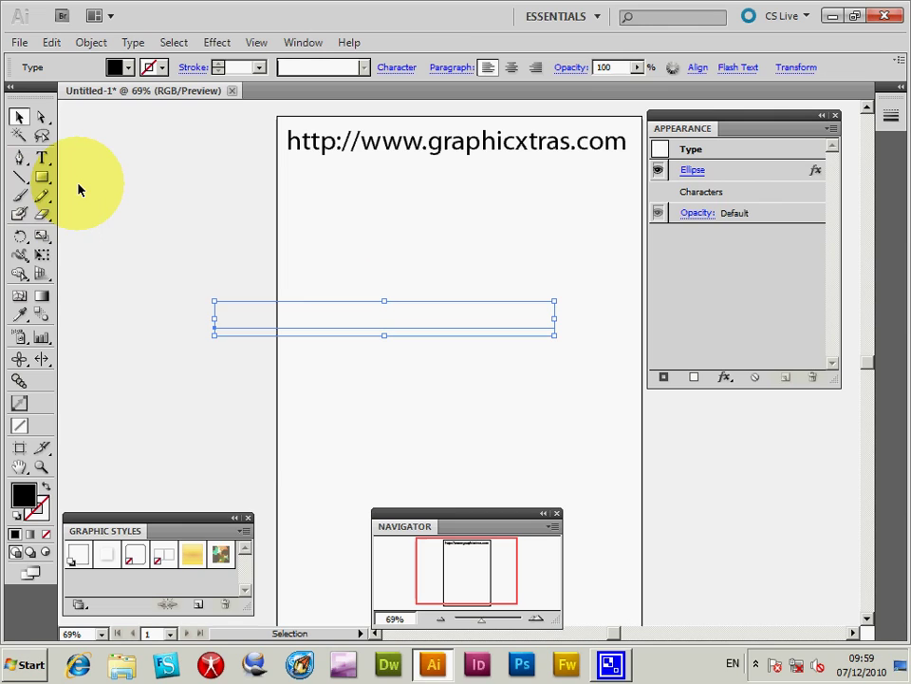
pyautogui.moveTo(183, 199); pyautogui.dragTo(561, 338)
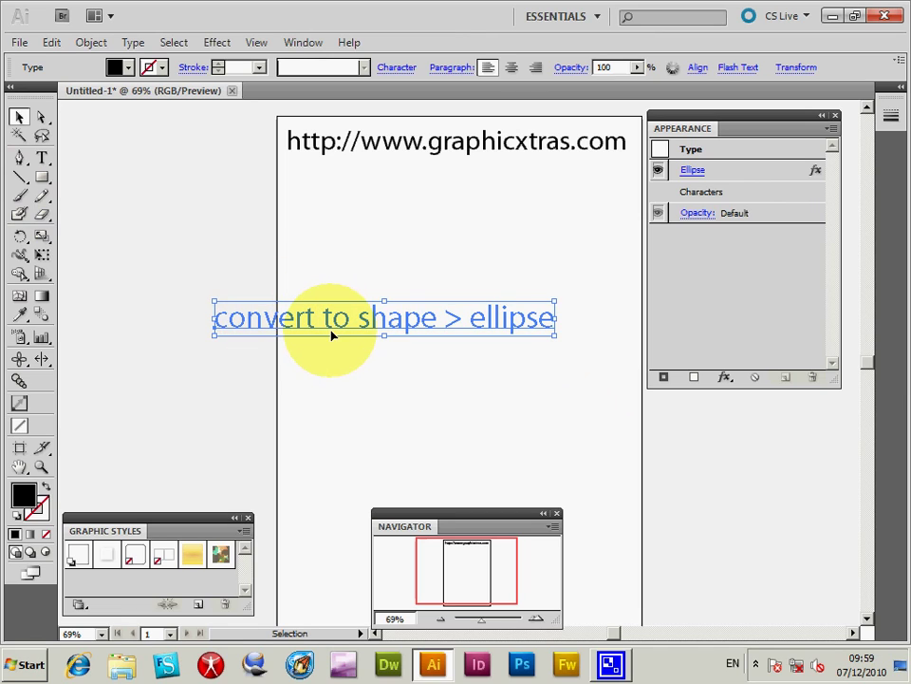
# Step: Undo the ellipse effect, then add a new fill to the text object from the Appearance panel
pyautogui.click(52, 43)
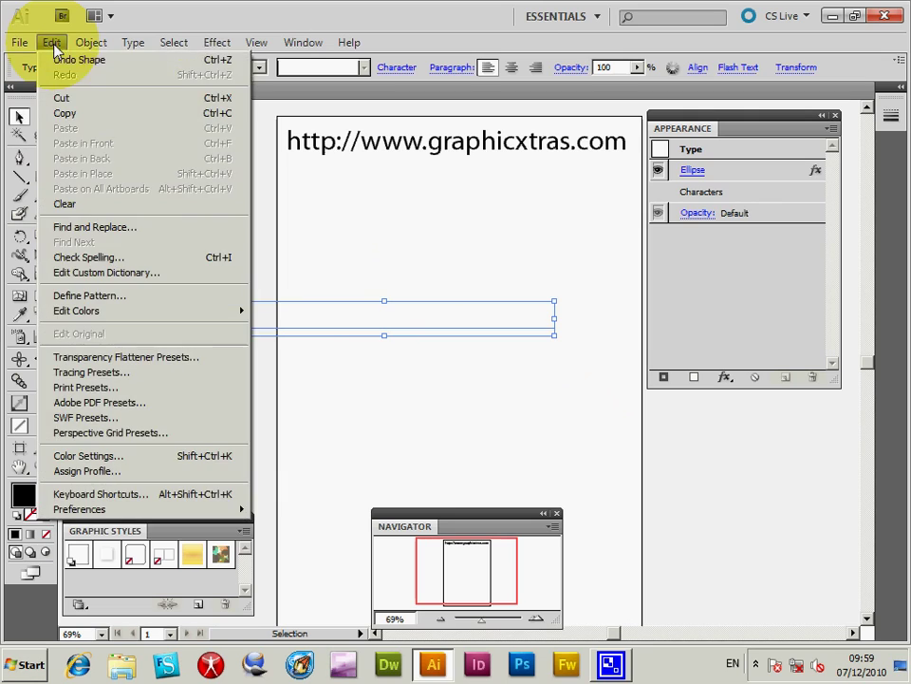
pyautogui.click(50, 58)
pyautogui.moveTo(311, 342); pyautogui.dragTo(331, 340)
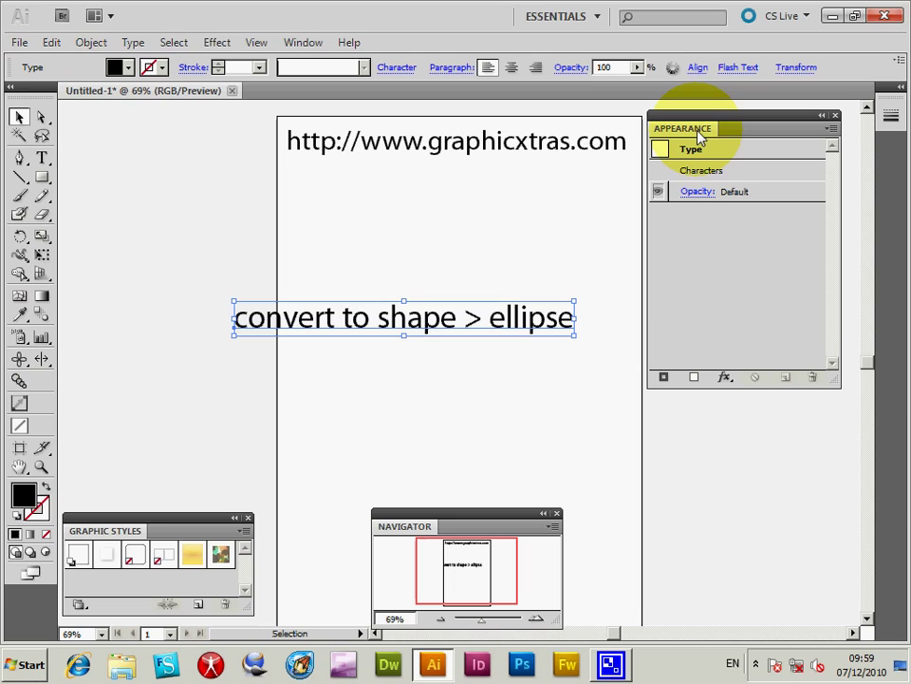
pyautogui.click(831, 131)
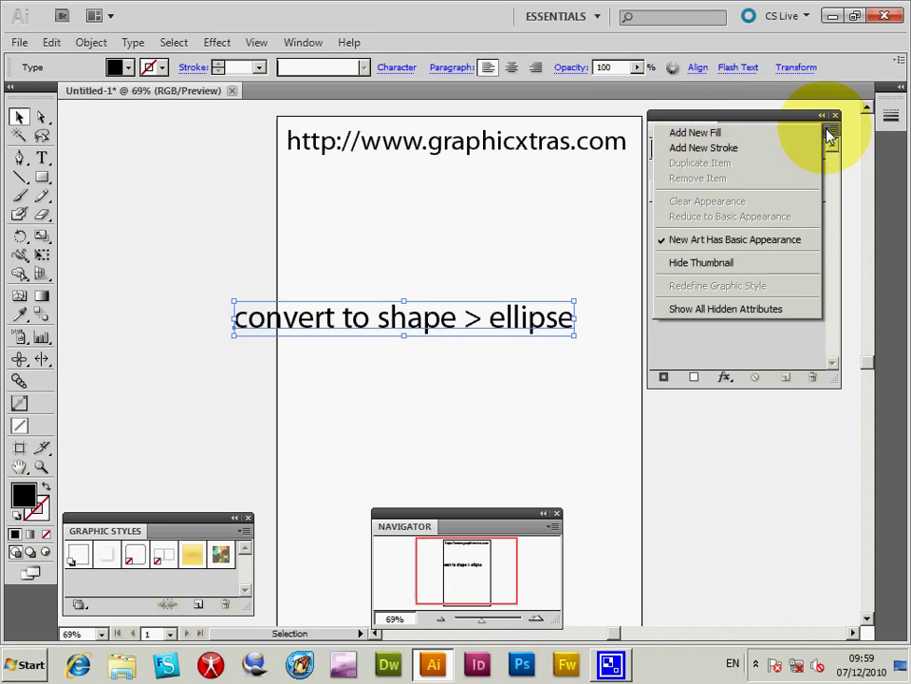
pyautogui.click(762, 137)
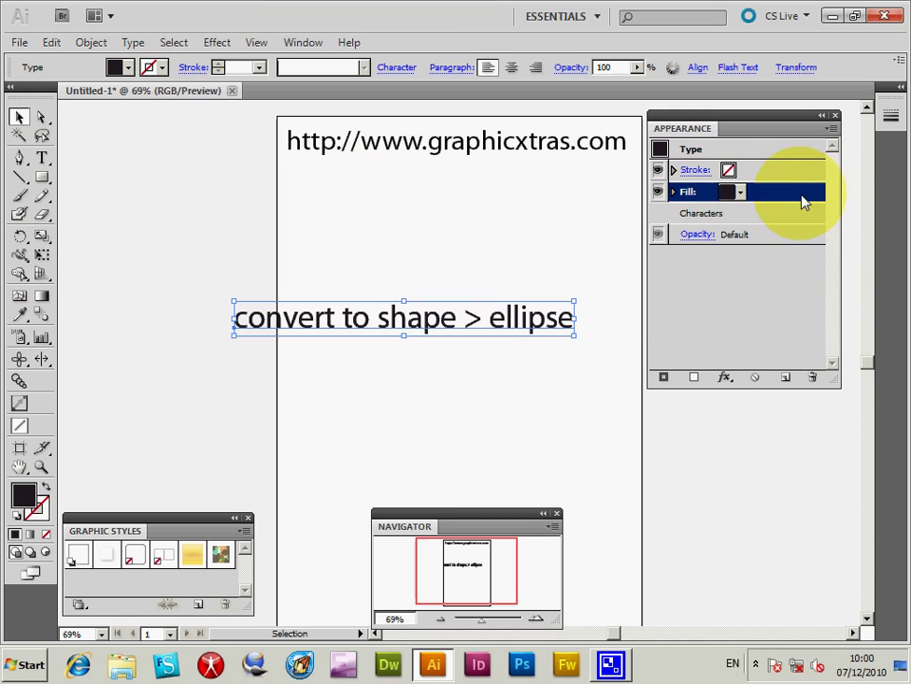
# Step: Convert the text's new fill into a black ellipse shape behind the lettering
pyautogui.click(217, 43)
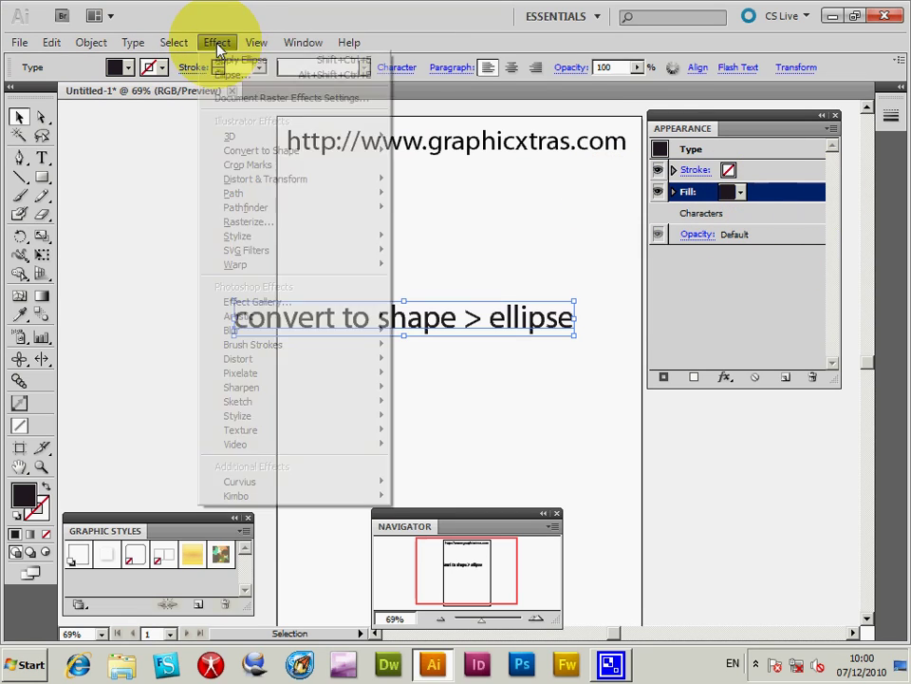
pyautogui.moveTo(258, 152)
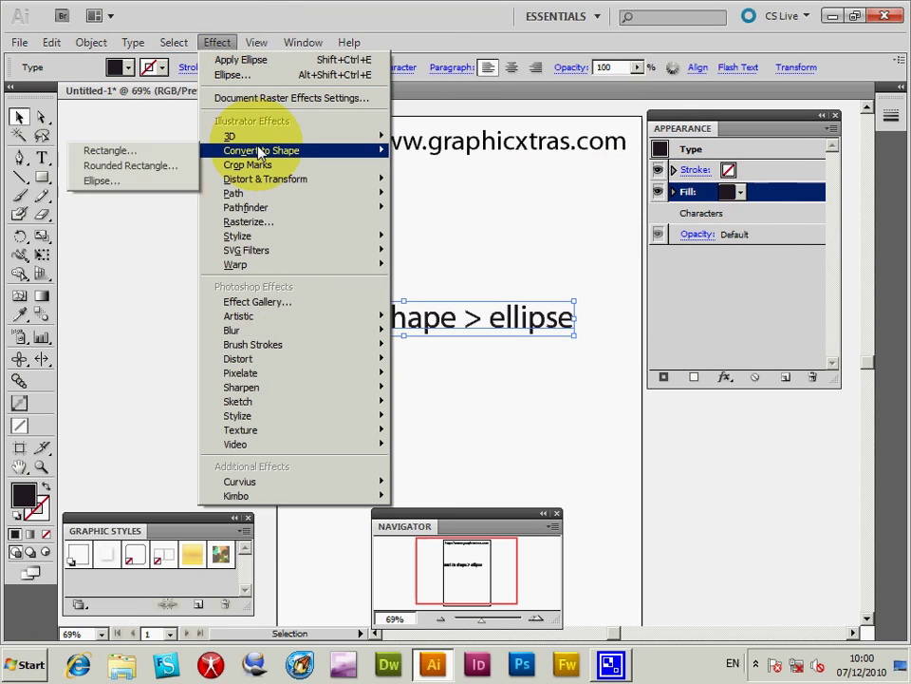
pyautogui.click(109, 188)
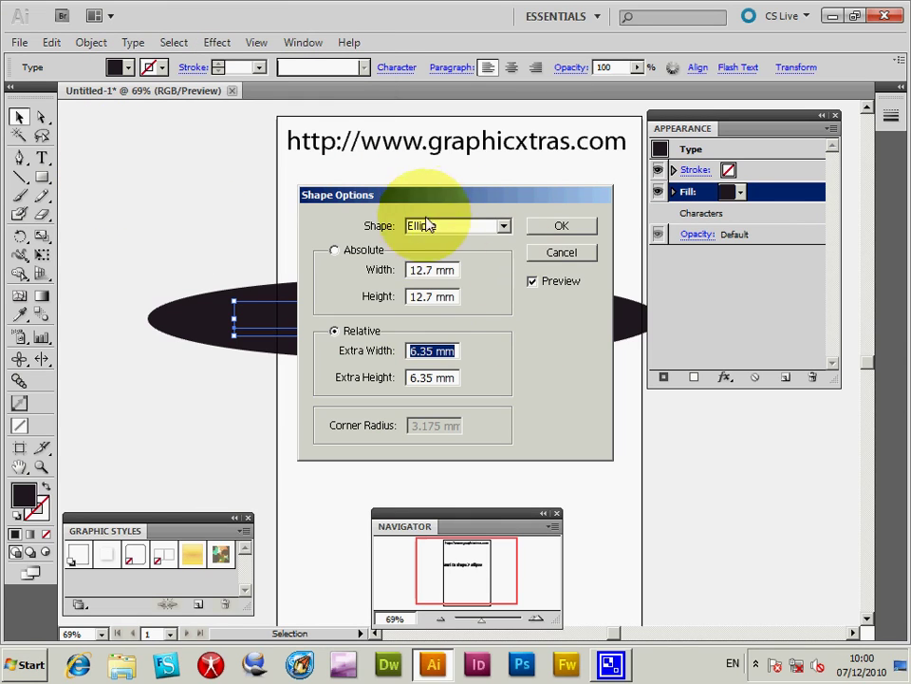
pyautogui.moveTo(379, 199); pyautogui.dragTo(439, 187)
pyautogui.click(651, 220)
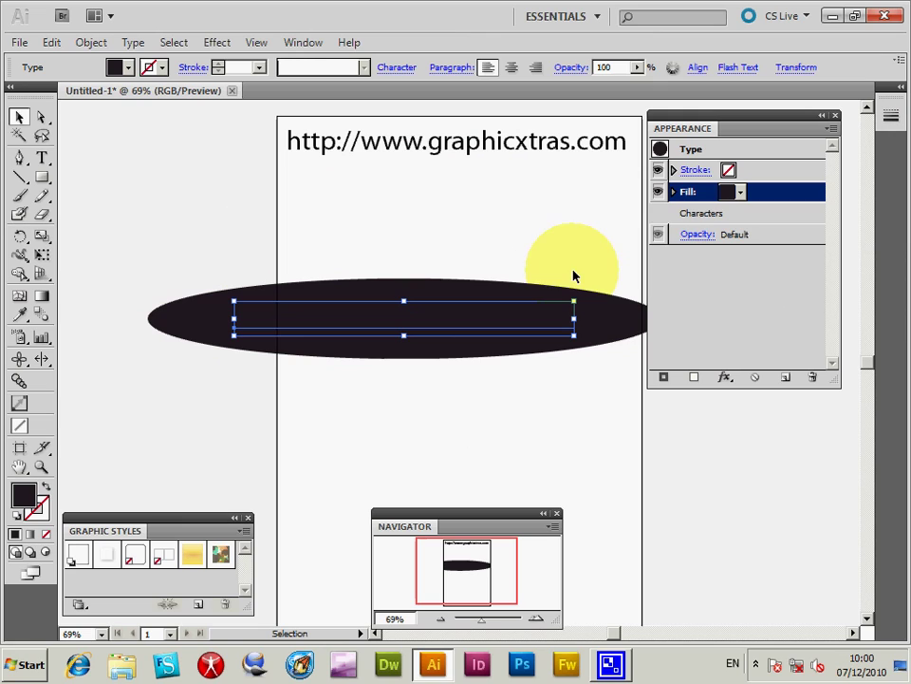
# Step: Move the Characters row above the stroke and fill so the words sit over the ellipse
pyautogui.click(712, 216)
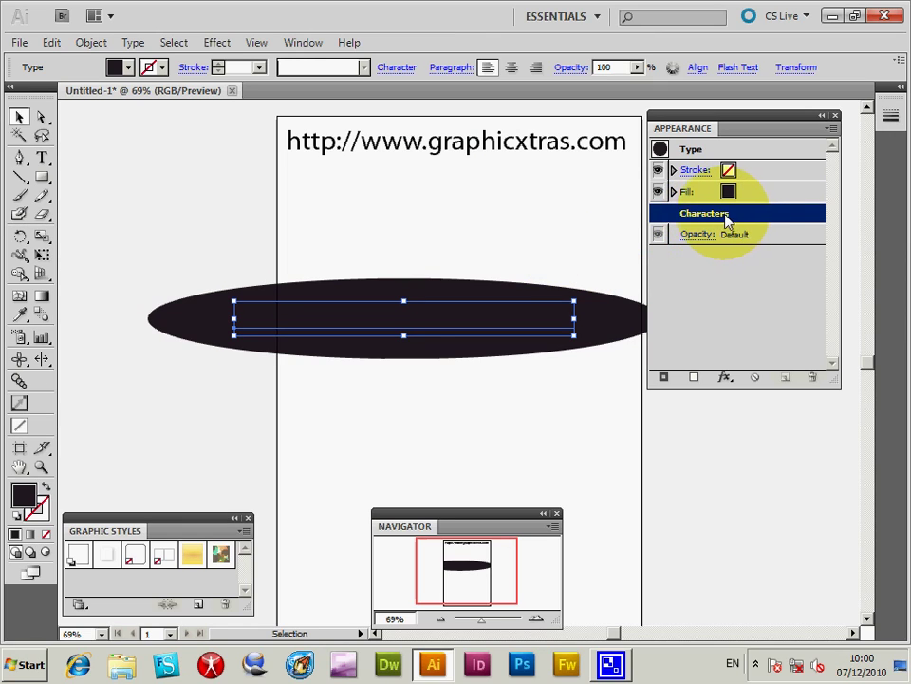
pyautogui.moveTo(725, 216)
pyautogui.mouseDown()
pyautogui.moveTo(731, 152)
pyautogui.moveTo(719, 167)
pyautogui.mouseUp()
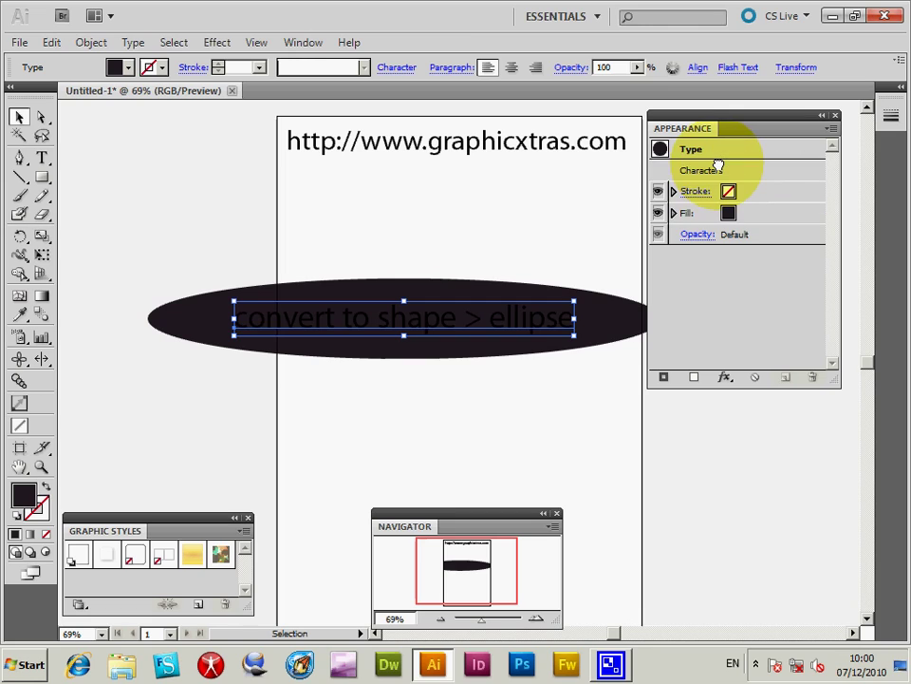
pyautogui.click(404, 237)
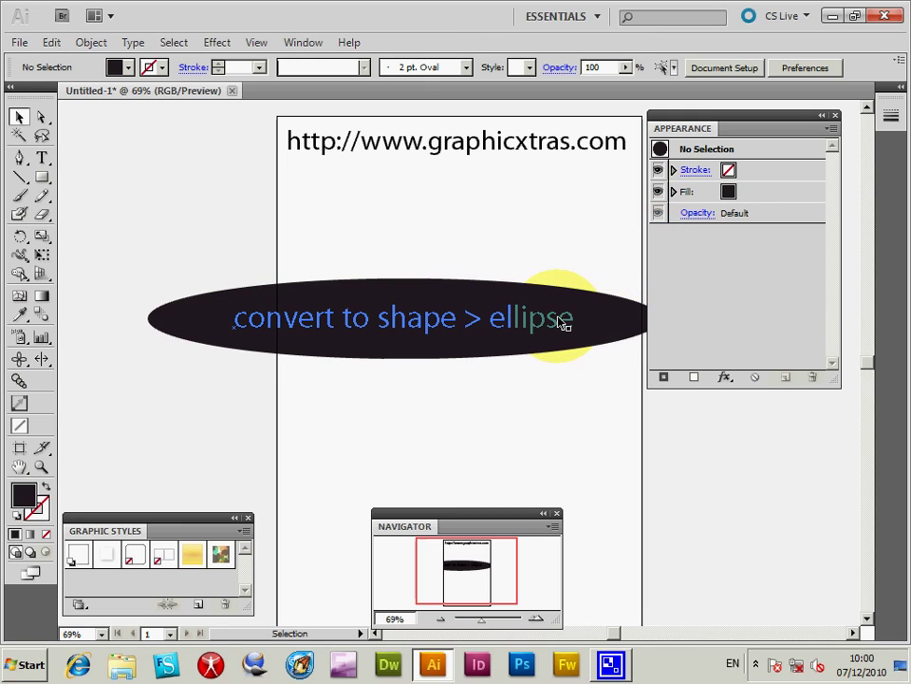
pyautogui.click(502, 327)
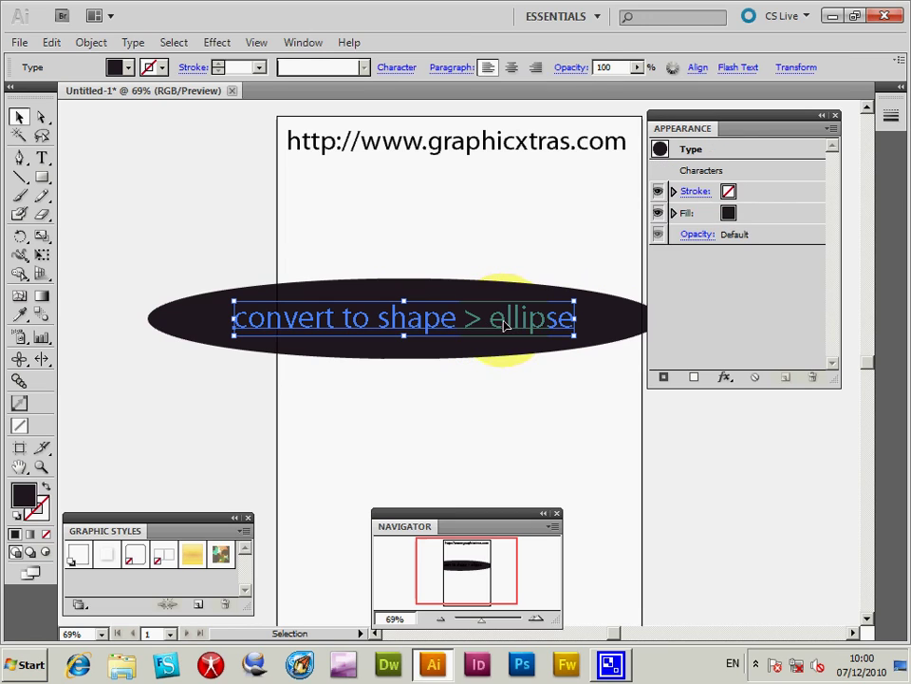
pyautogui.click(710, 173)
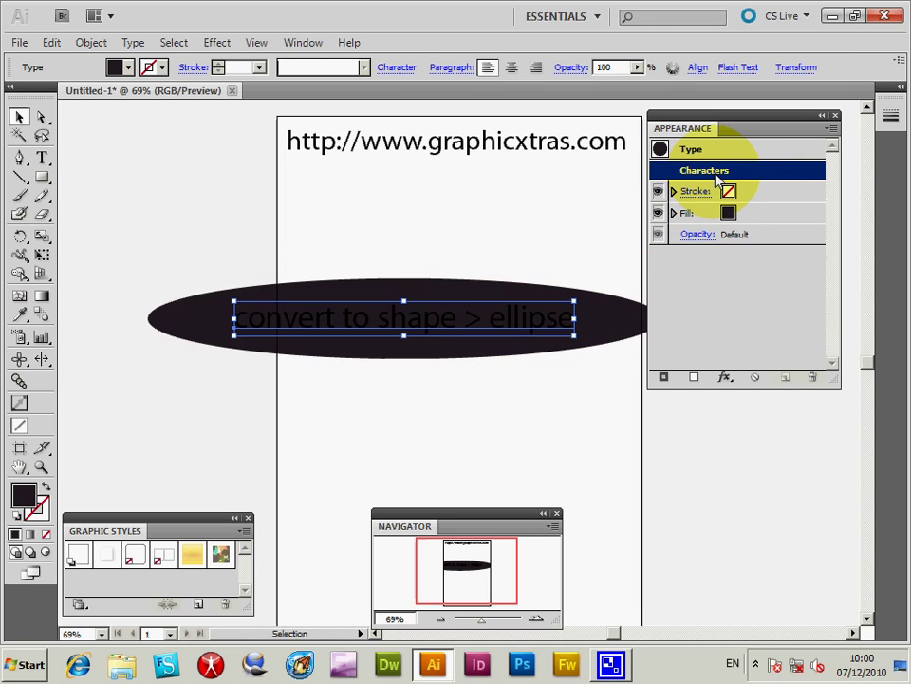
# Step: Recolour the characters' fill red so the text shows red on the black oval
pyautogui.doubleClick(716, 176)
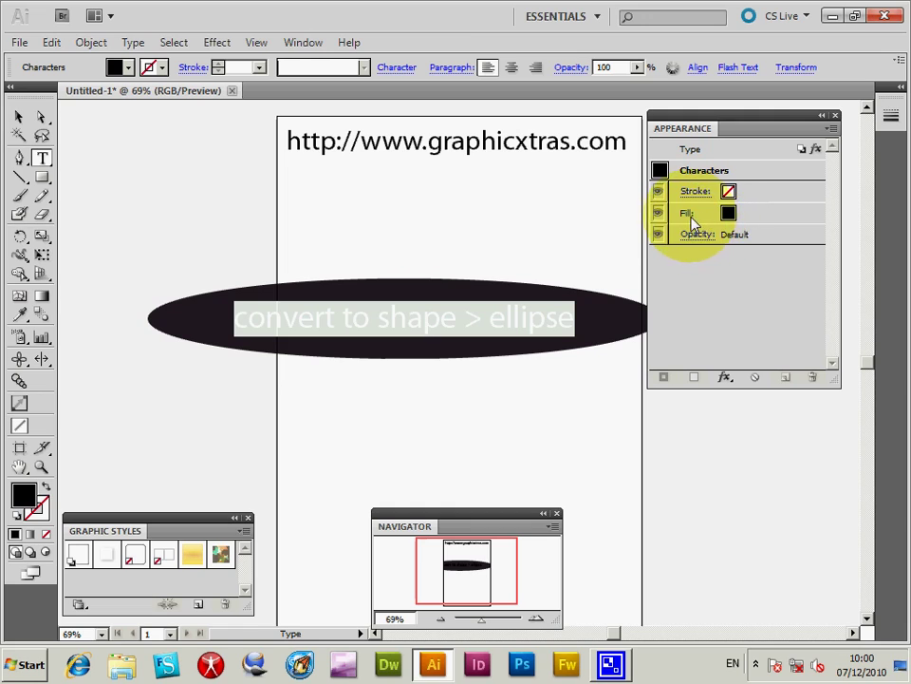
pyautogui.click(726, 214)
pyautogui.click(729, 214)
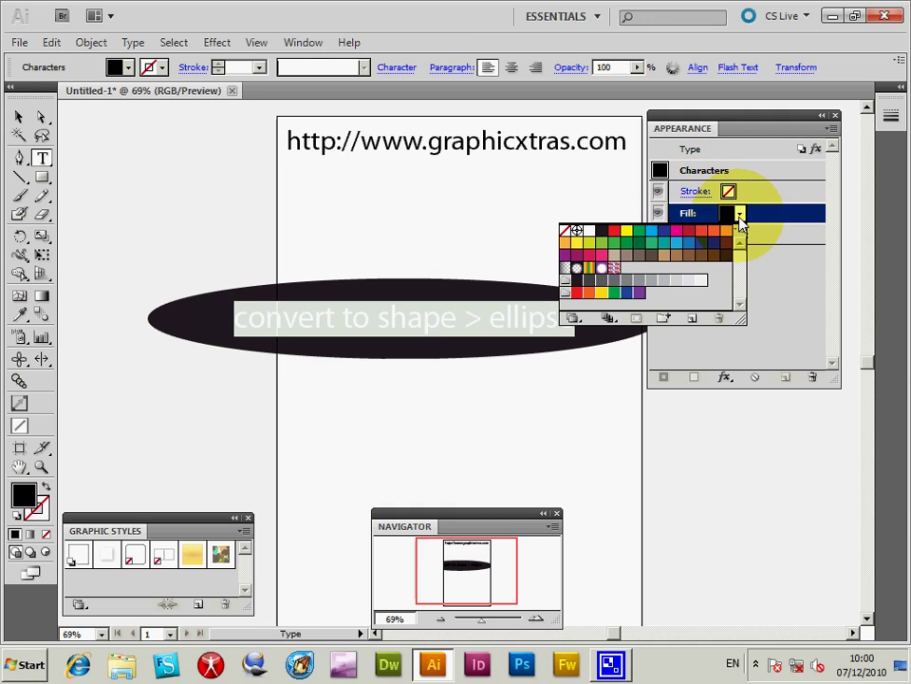
pyautogui.click(612, 233)
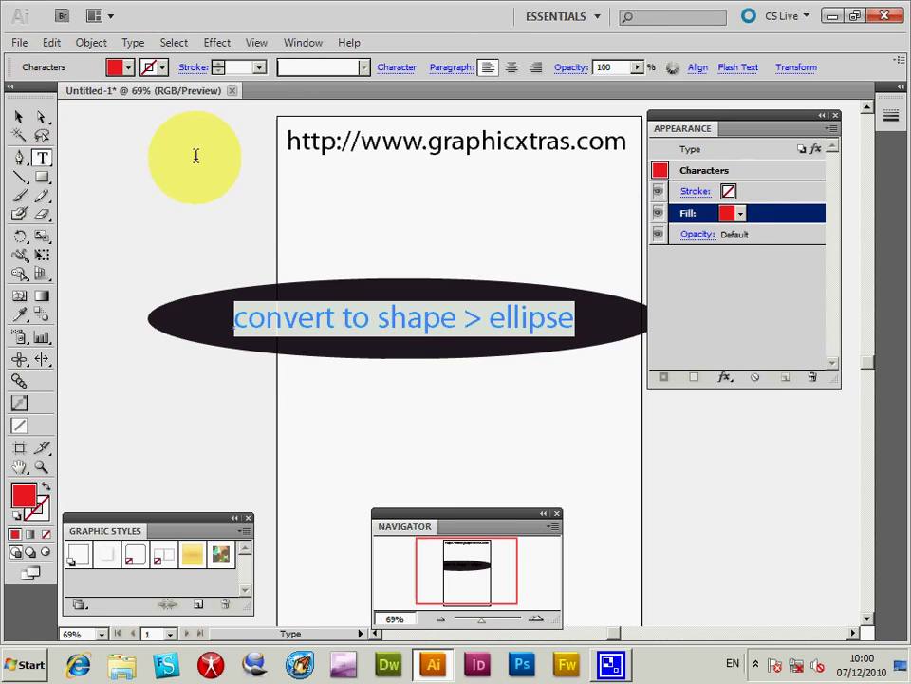
pyautogui.click(18, 116)
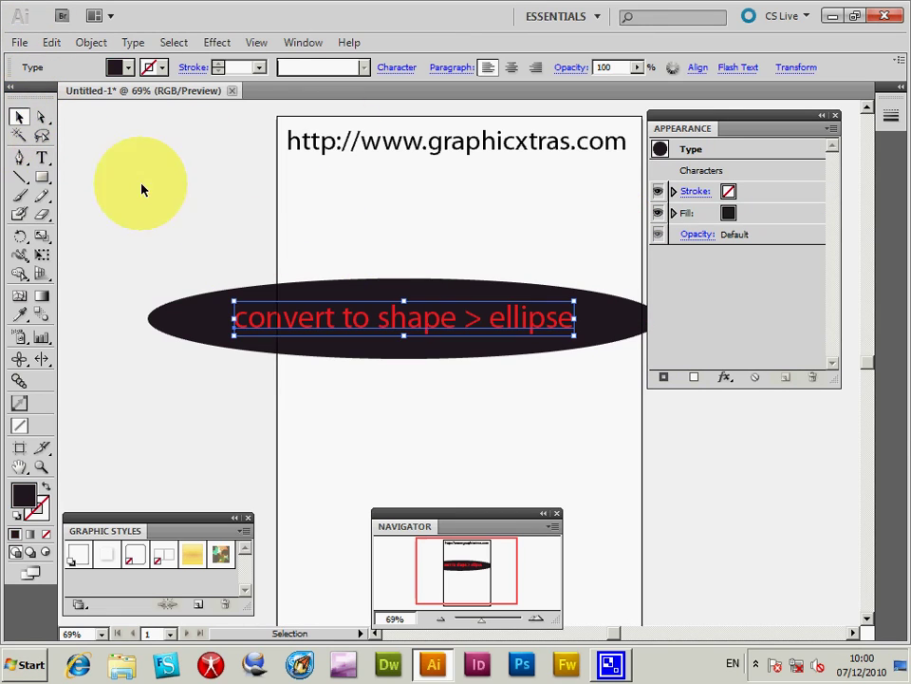
pyautogui.click(258, 236)
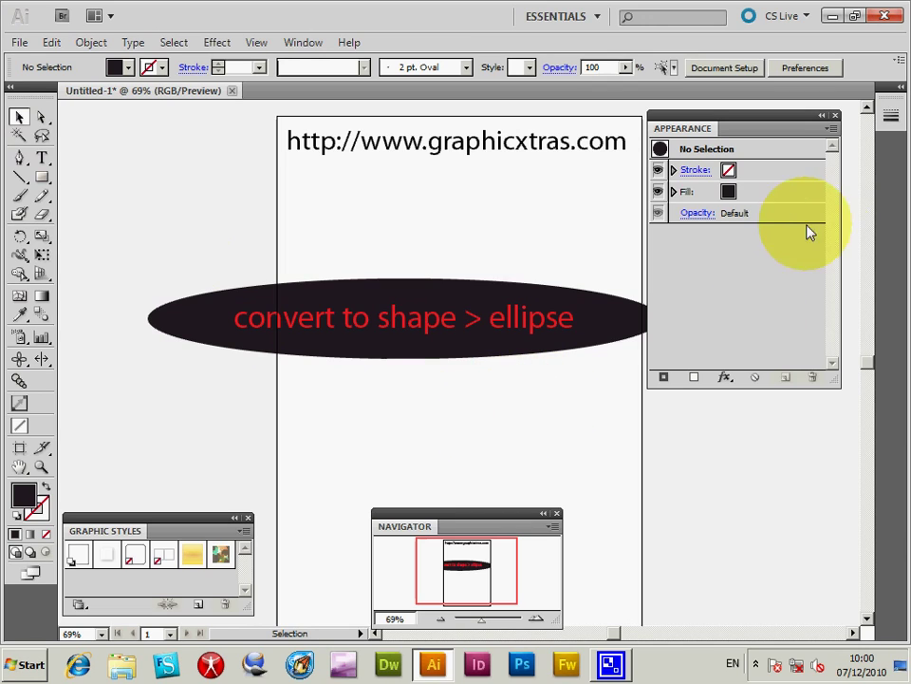
pyautogui.click(589, 306)
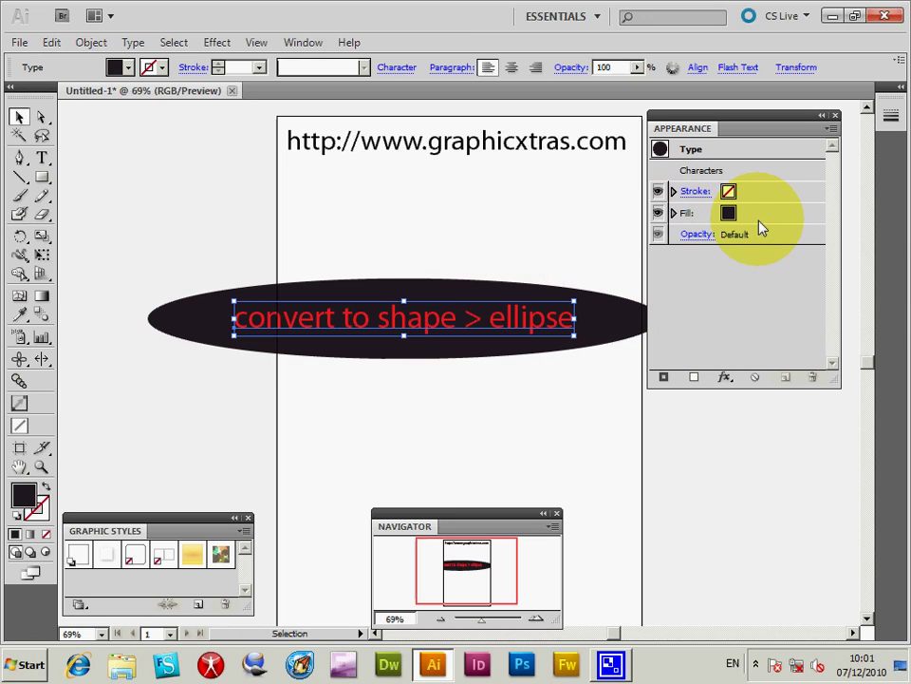
# Step: Change the ellipse fill from black to red after trying blue and yellow swatches
pyautogui.click(673, 213)
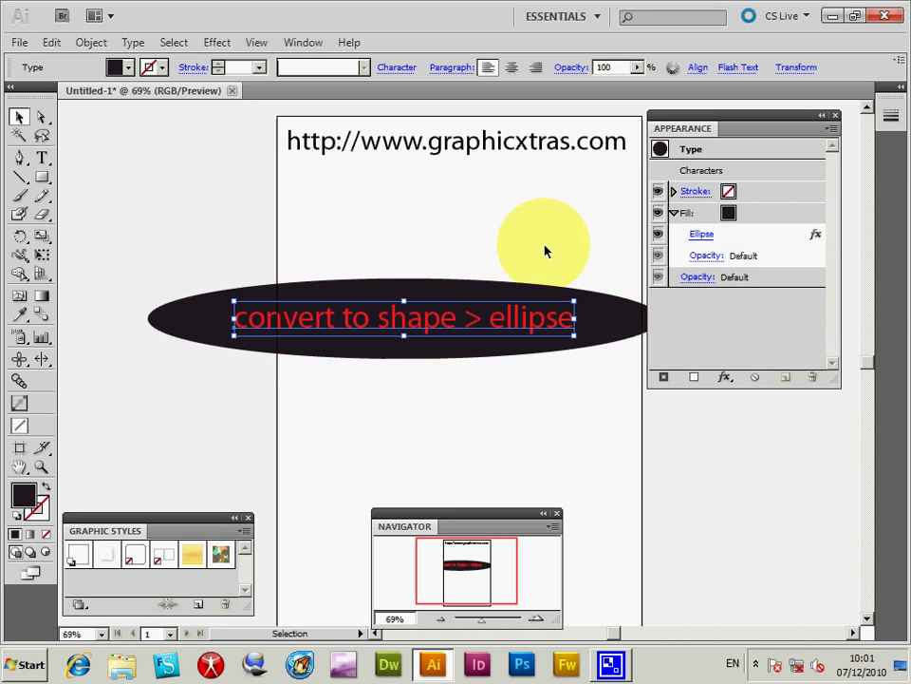
pyautogui.click(740, 215)
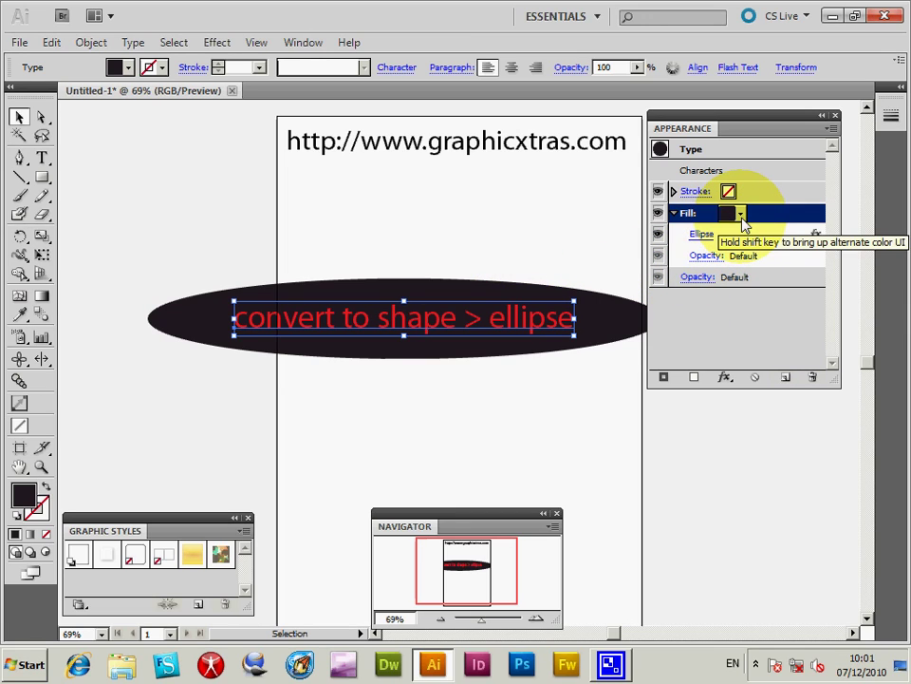
pyautogui.click(741, 213)
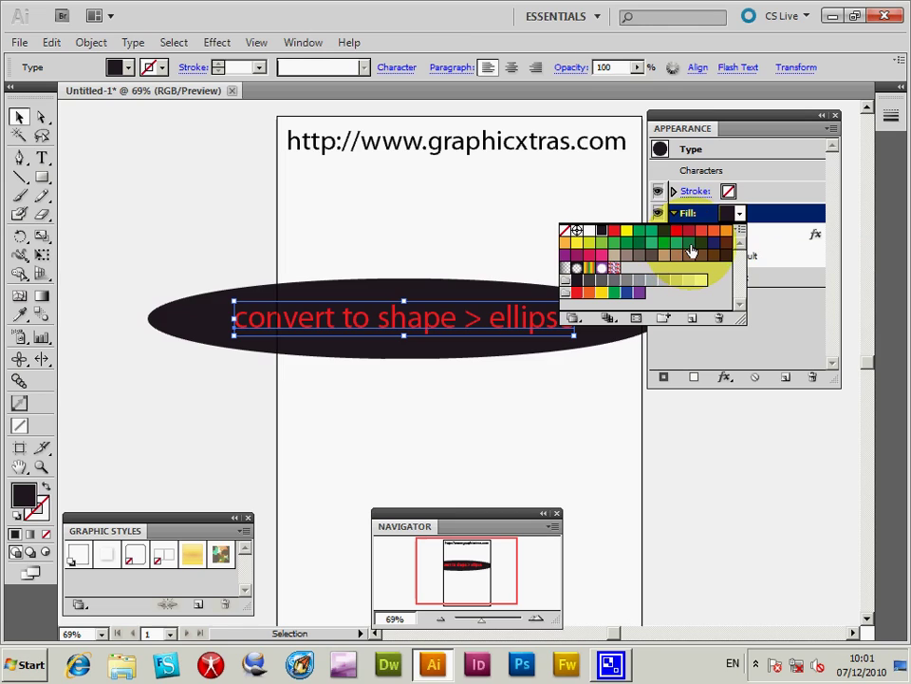
pyautogui.click(691, 247)
pyautogui.click(638, 245)
pyautogui.click(617, 243)
pyautogui.click(601, 243)
pyautogui.click(580, 245)
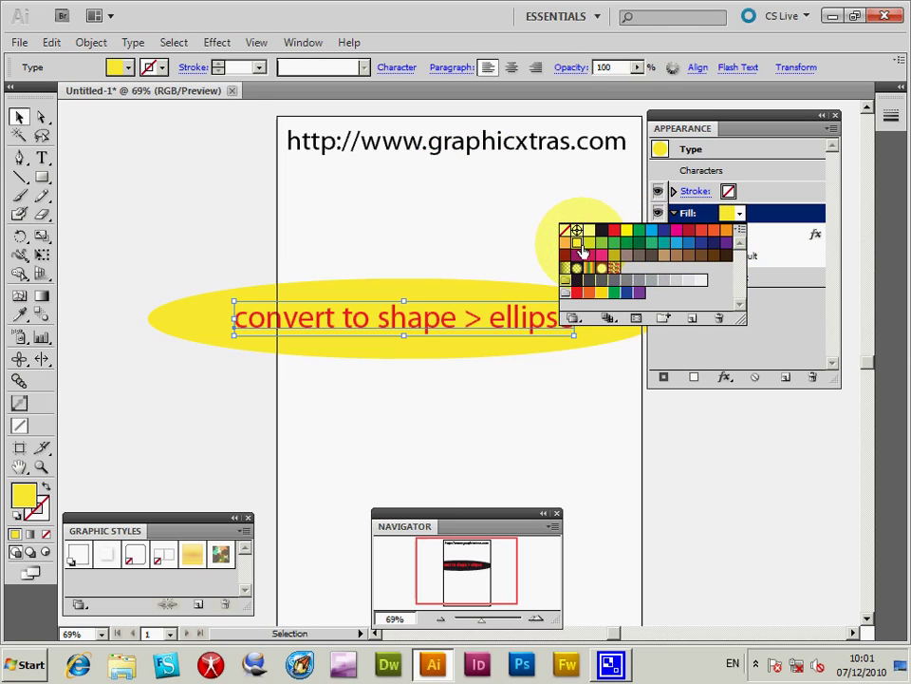
pyautogui.click(700, 234)
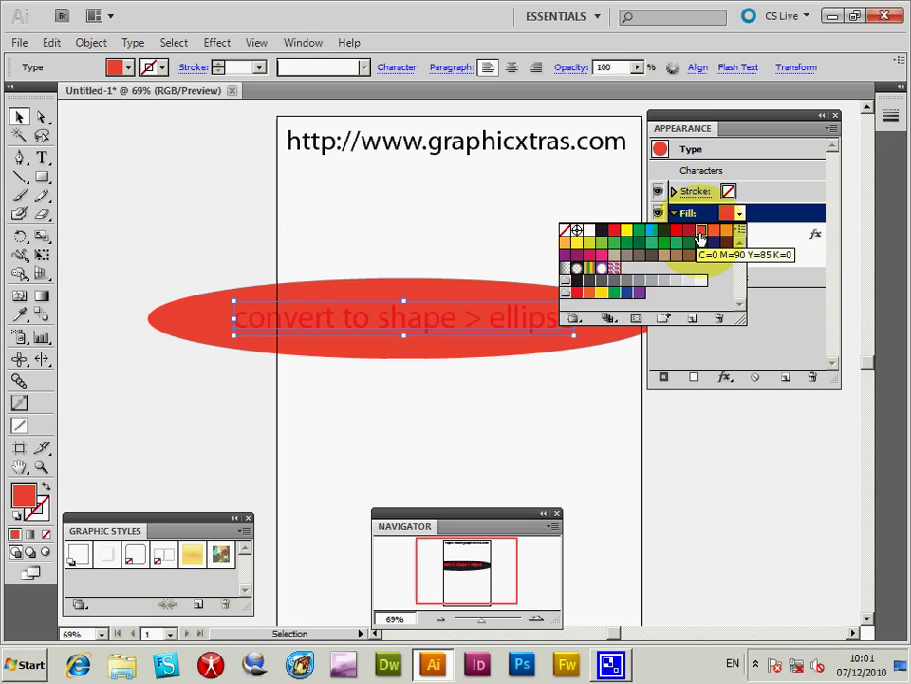
# Step: Reselect the text object and target its ellipse fill in the Appearance panel
pyautogui.click(325, 213)
pyautogui.click(407, 266)
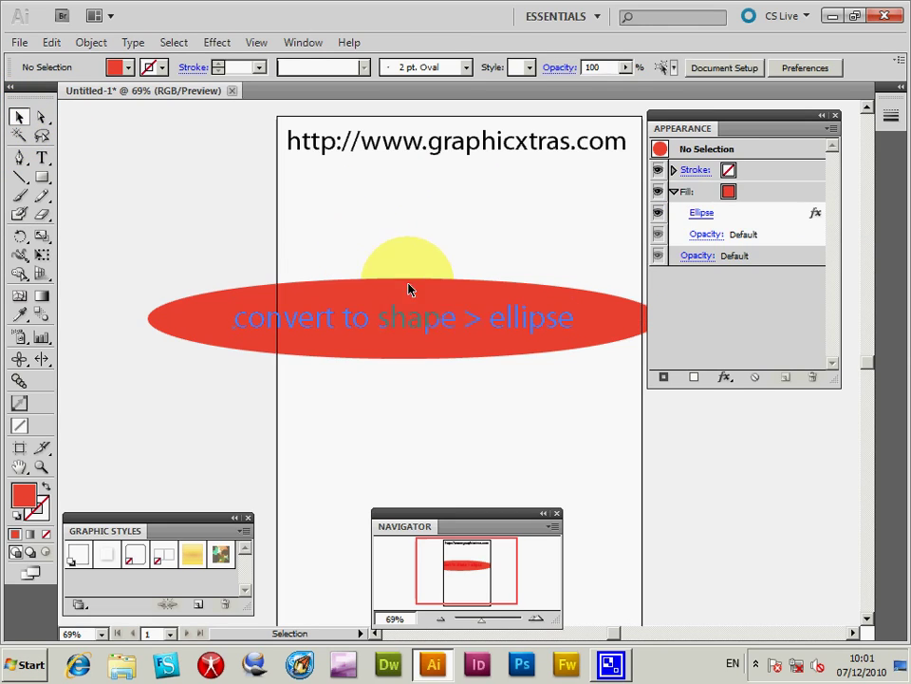
pyautogui.click(437, 300)
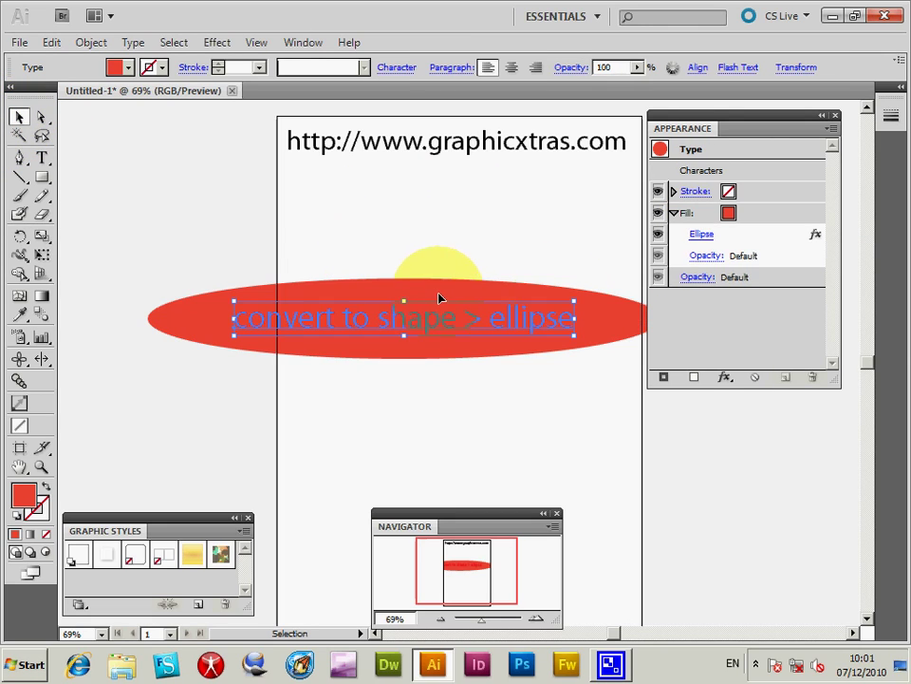
pyautogui.click(700, 216)
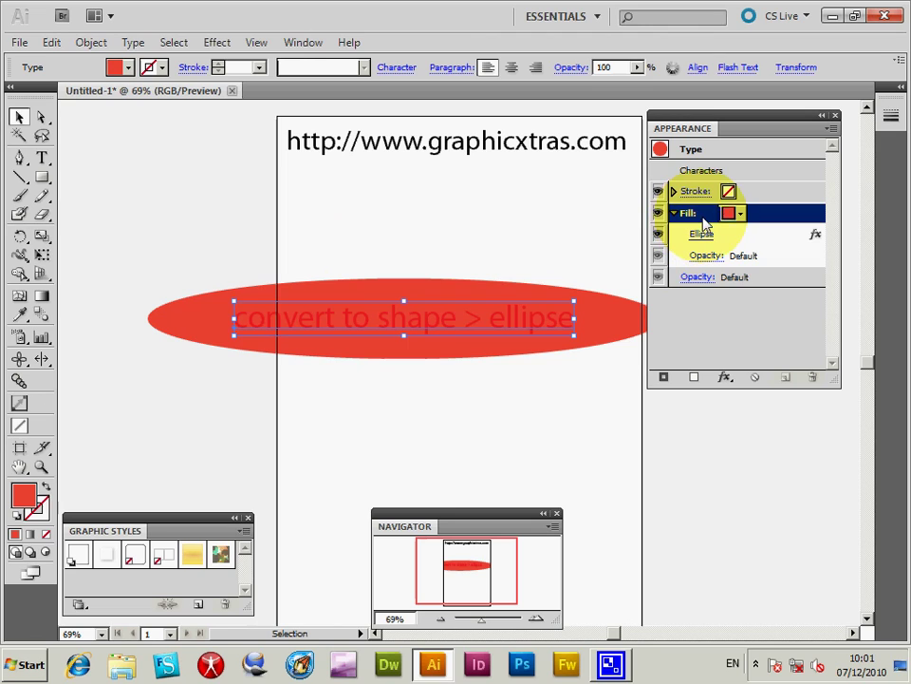
# Step: Apply a Zig Zag distortion to the fill with size 10.58 mm and 13 ridges per segment
pyautogui.click(216, 43)
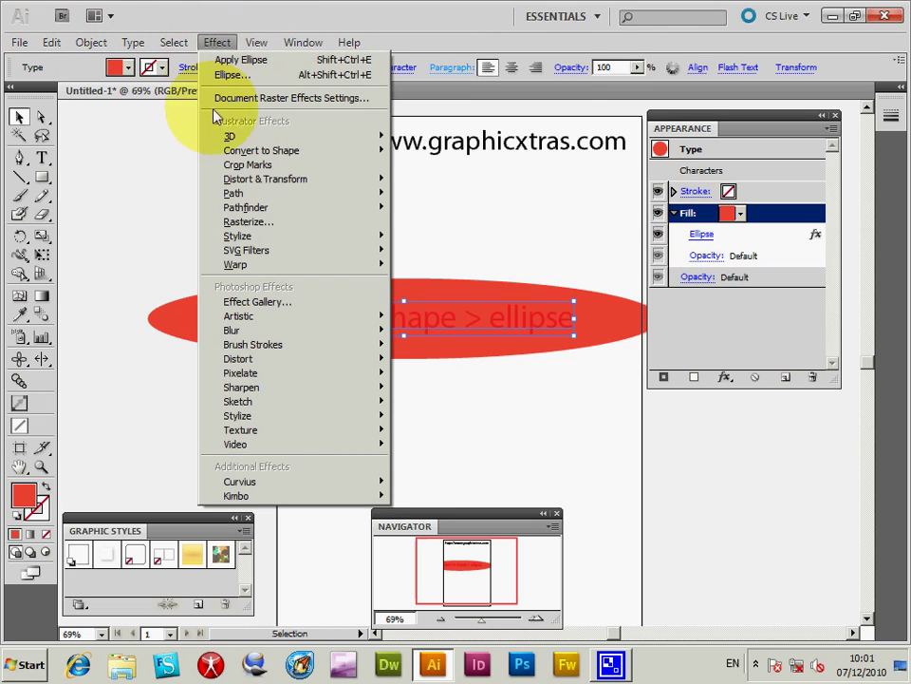
pyautogui.moveTo(237, 196)
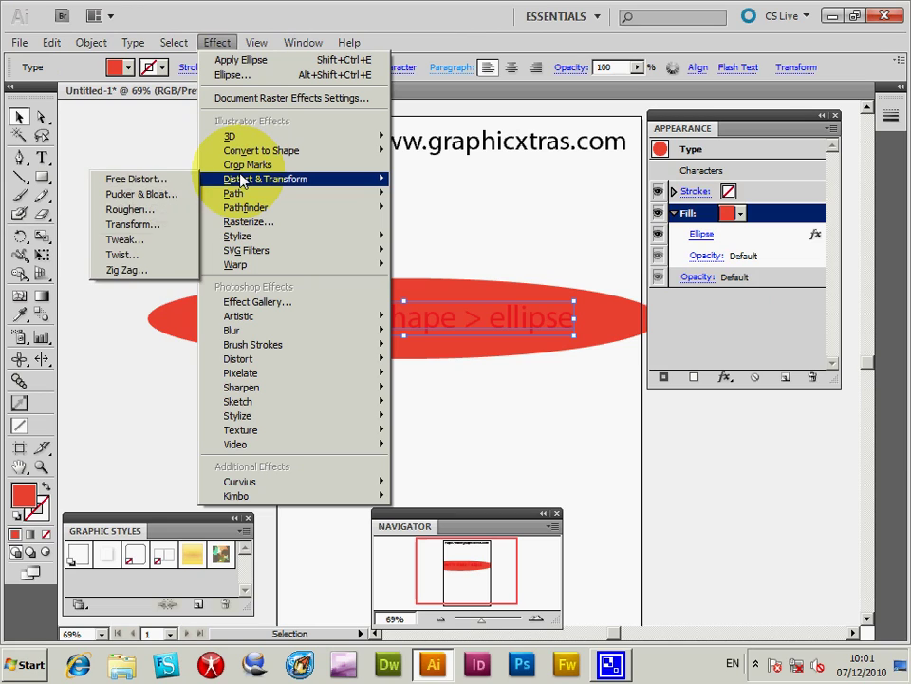
pyautogui.click(147, 271)
pyautogui.click(555, 319)
pyautogui.moveTo(417, 226); pyautogui.dragTo(647, 161)
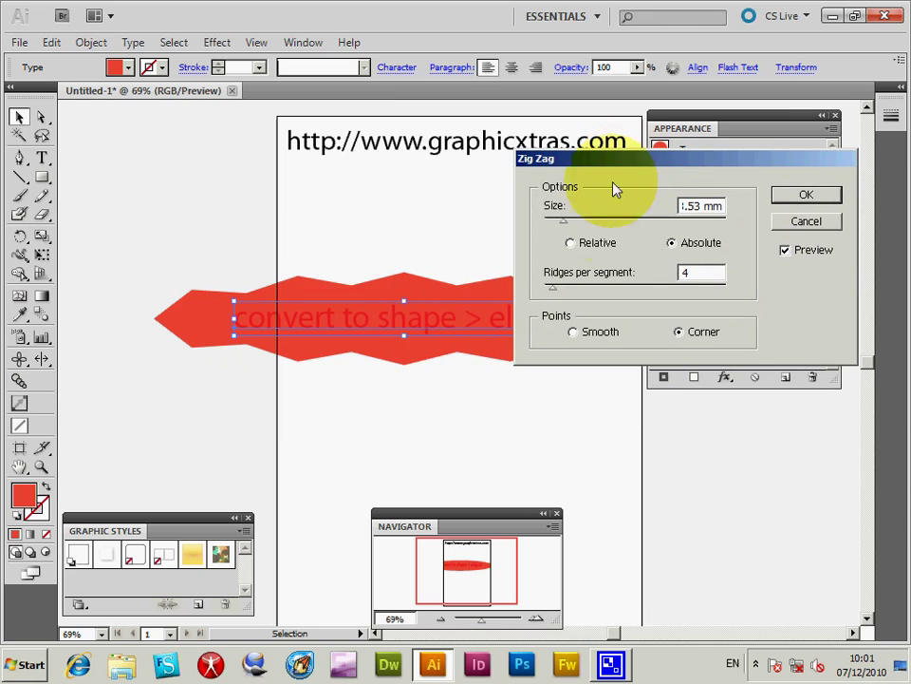
pyautogui.click(600, 221)
pyautogui.moveTo(560, 297); pyautogui.dragTo(576, 295)
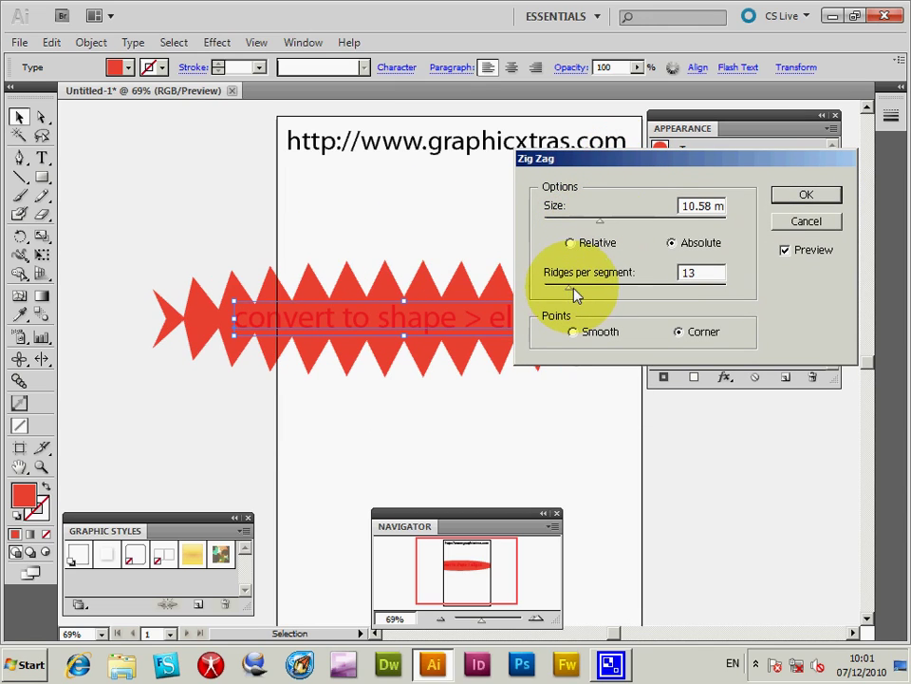
pyautogui.click(806, 194)
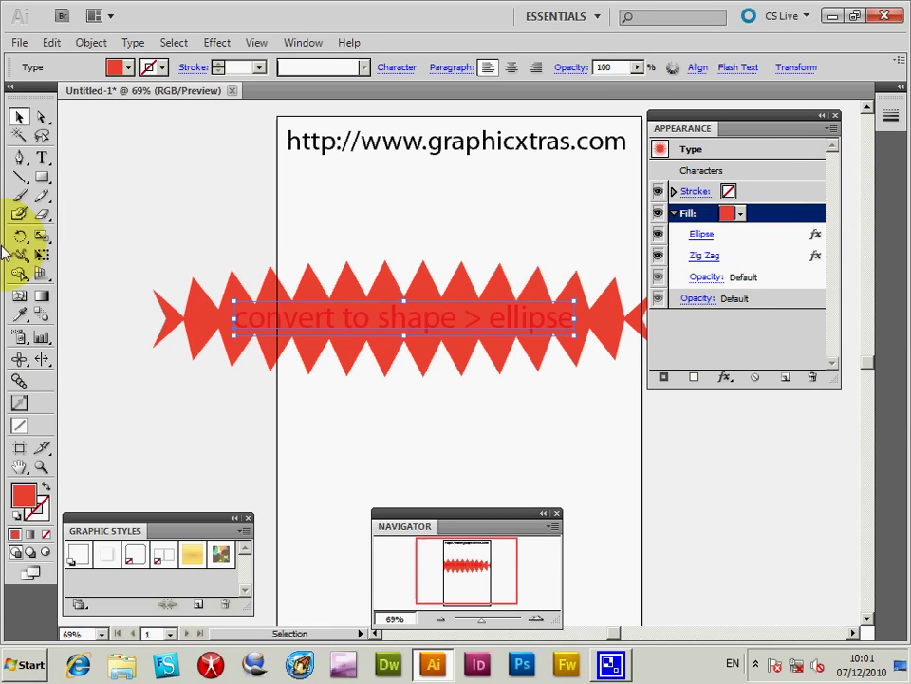
# Step: Replace the word 'ellipse' in the text with 'rectangle etc'
pyautogui.click(42, 162)
pyautogui.moveTo(234, 319); pyautogui.dragTo(350, 358)
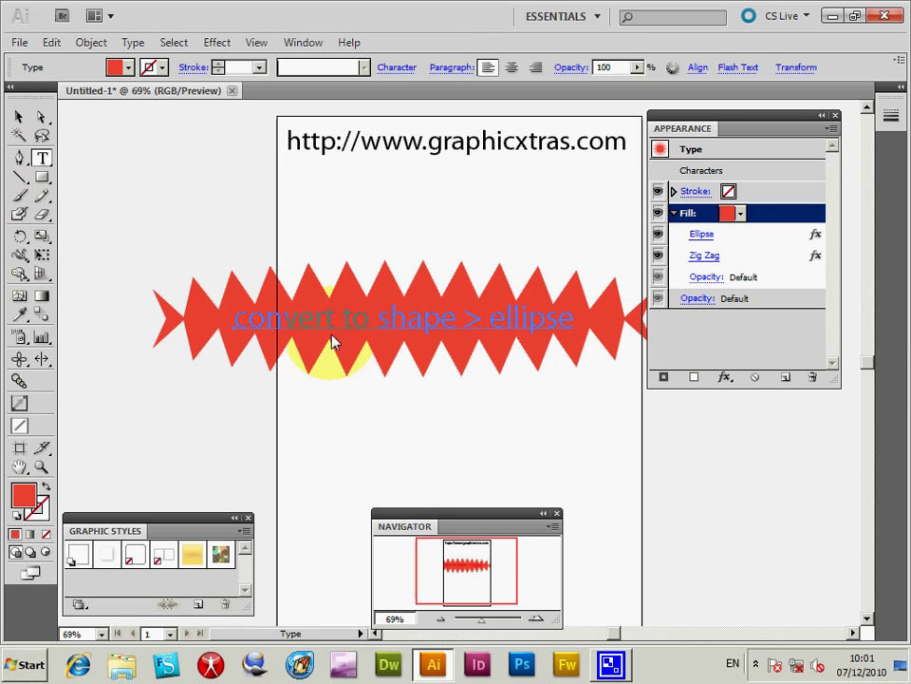
pyautogui.moveTo(491, 328); pyautogui.dragTo(631, 326)
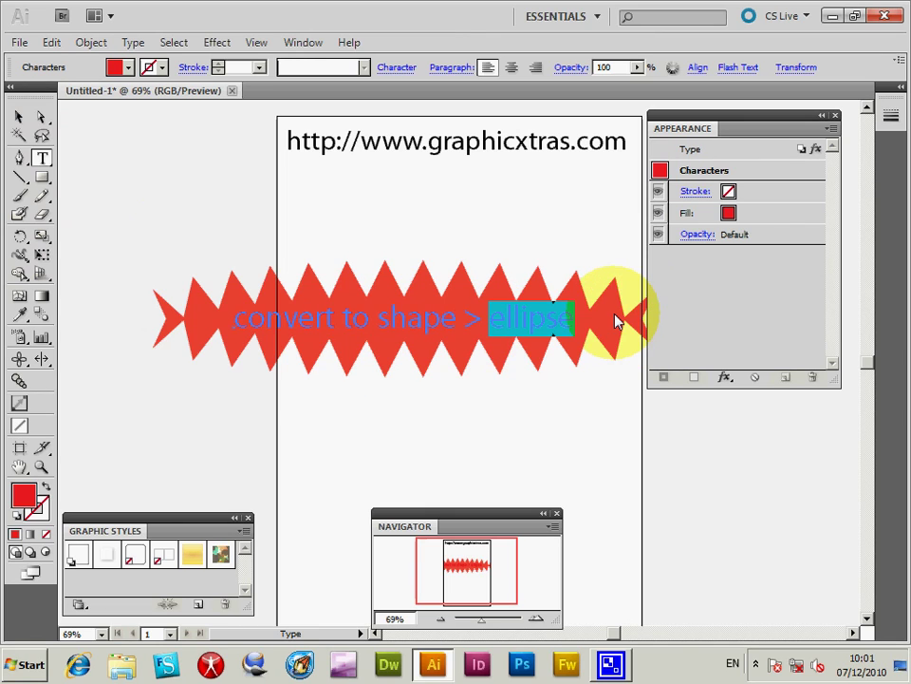
pyautogui.press('BackSpace')
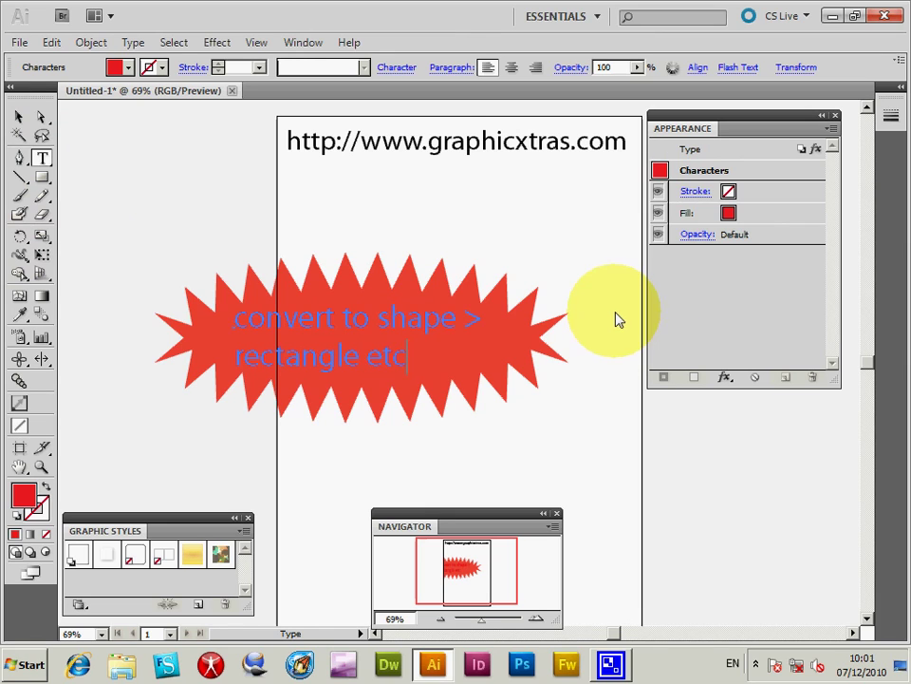
# Step: Move the starburst text object slightly up and to the right
pyautogui.click(18, 115)
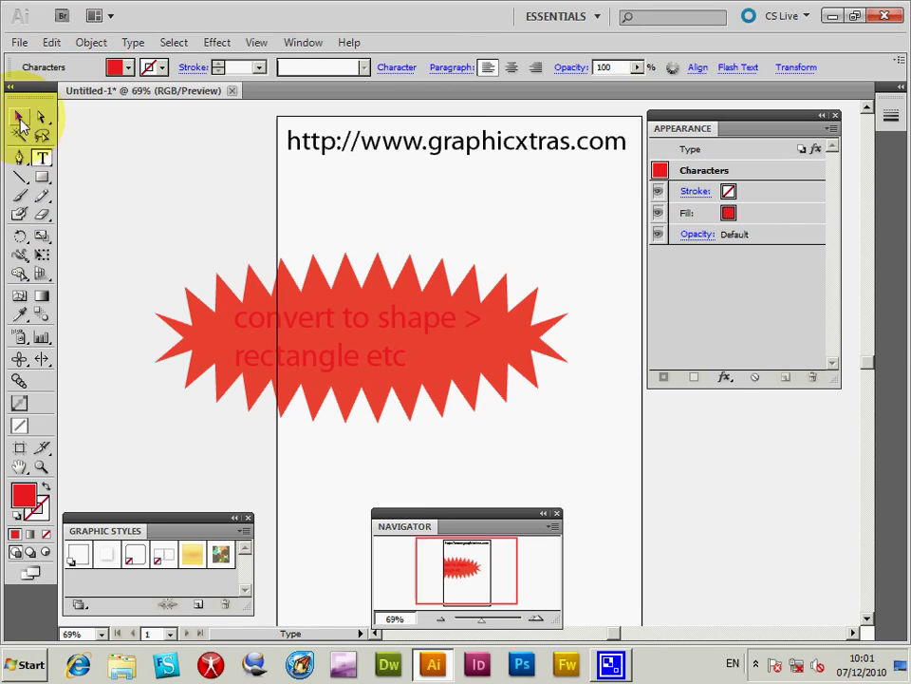
pyautogui.click(240, 202)
pyautogui.moveTo(313, 277); pyautogui.dragTo(342, 262)
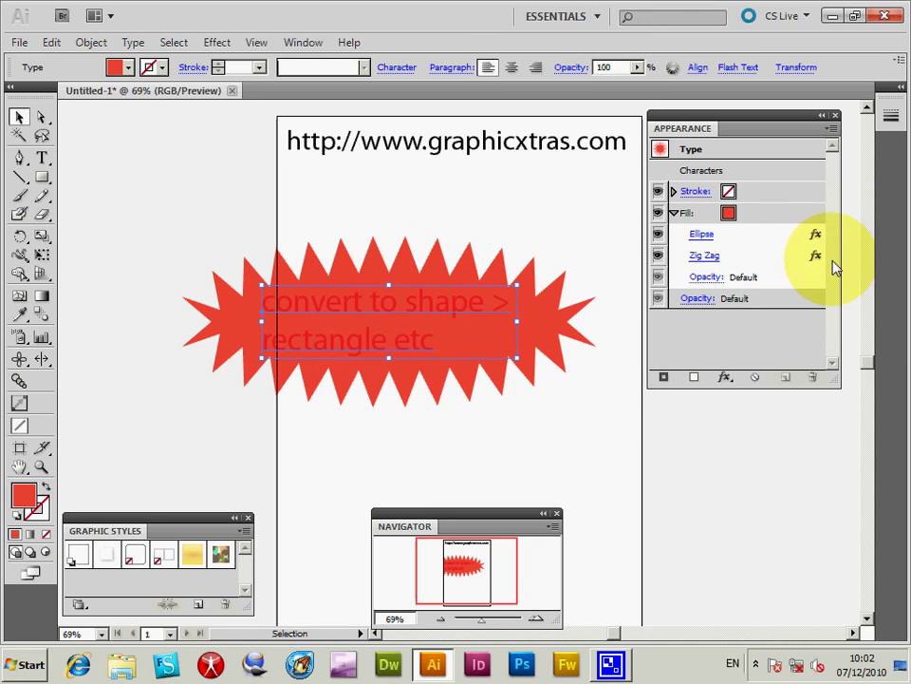
# Step: Duplicate the zig zag fill with Duplicate Item in the Appearance panel menu
pyautogui.click(696, 213)
pyautogui.click(832, 127)
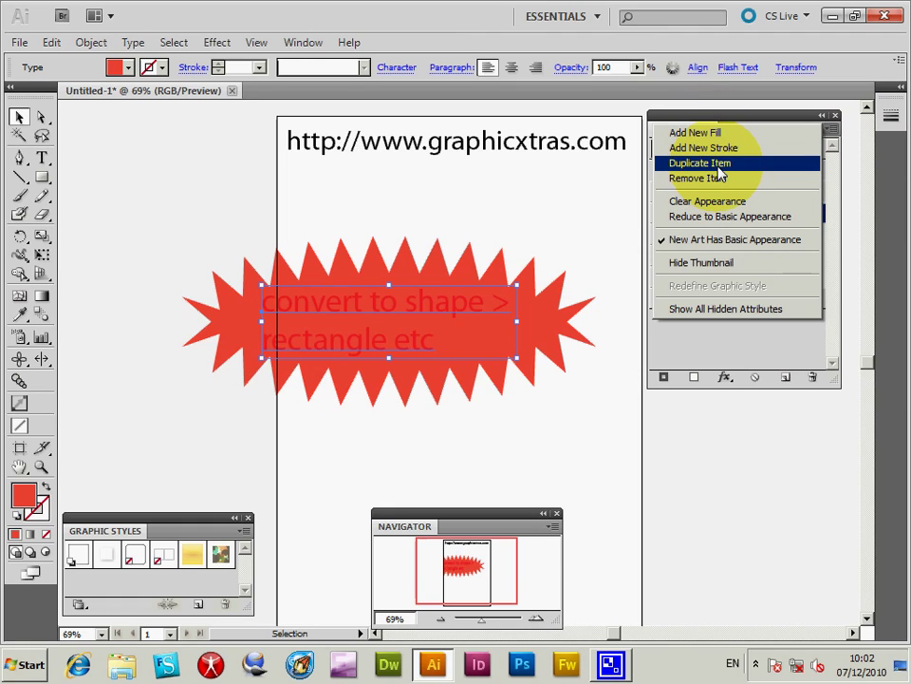
pyautogui.click(718, 166)
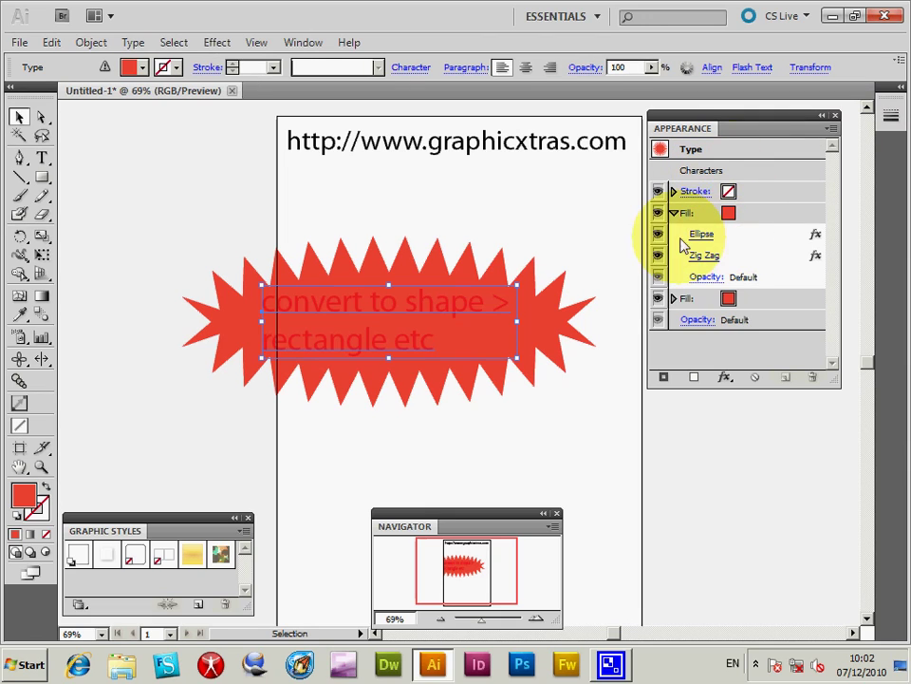
# Step: Colour the top fill CMYK Blue
pyautogui.click(674, 300)
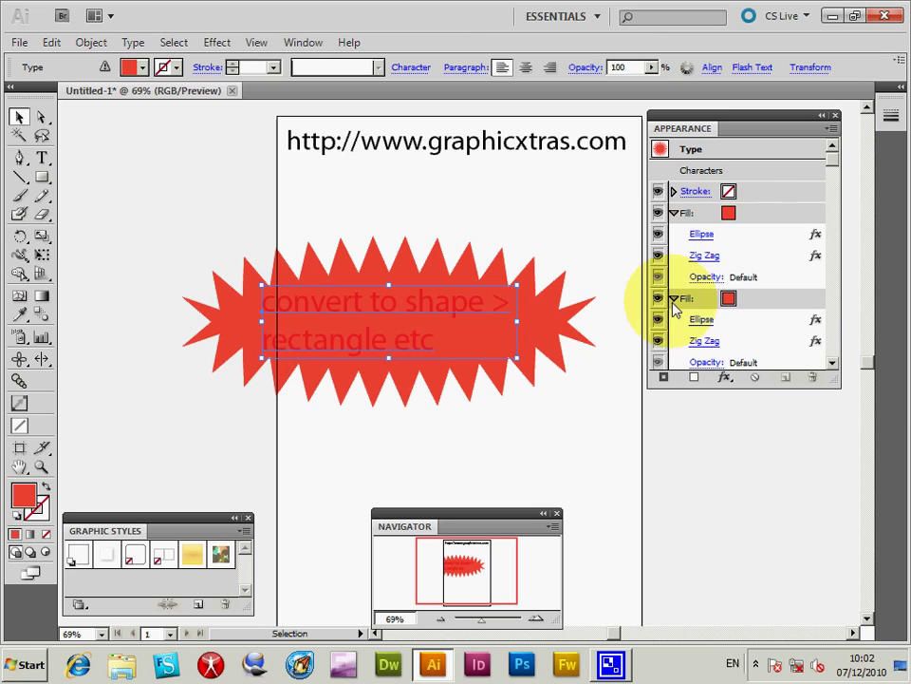
pyautogui.click(731, 214)
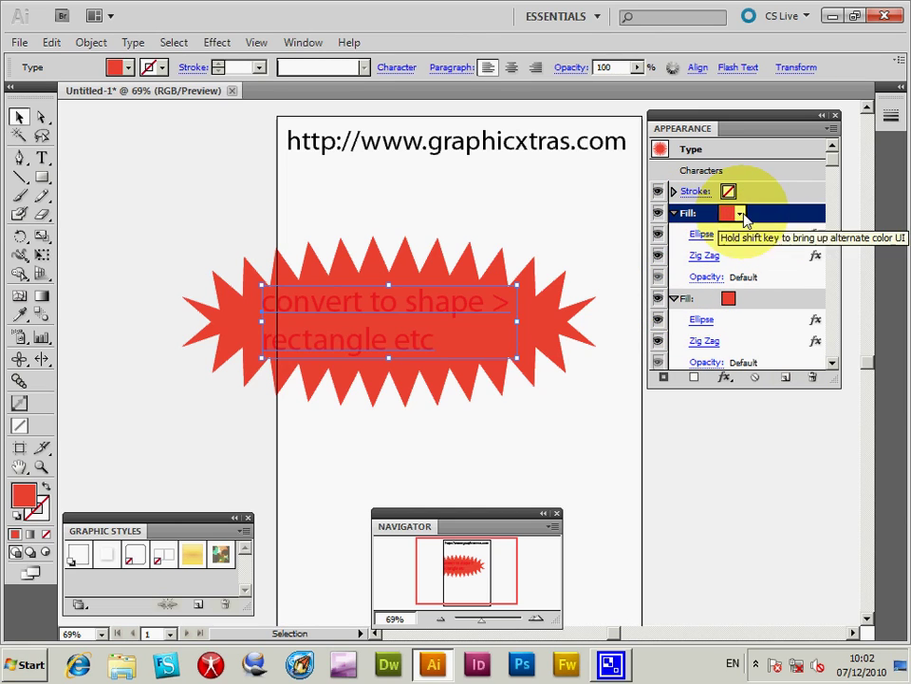
pyautogui.click(740, 214)
pyautogui.click(670, 236)
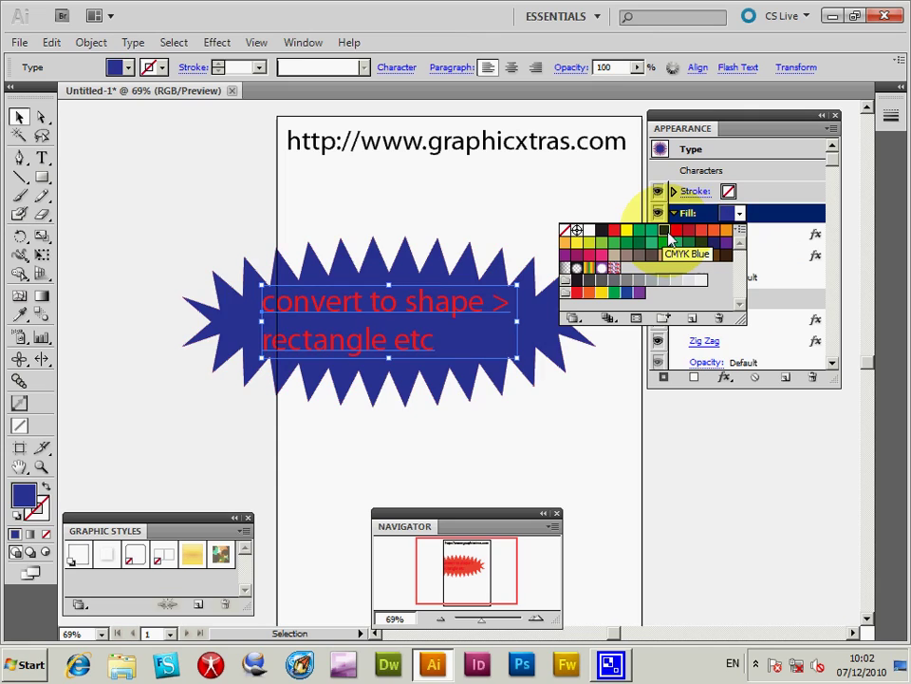
pyautogui.click(701, 245)
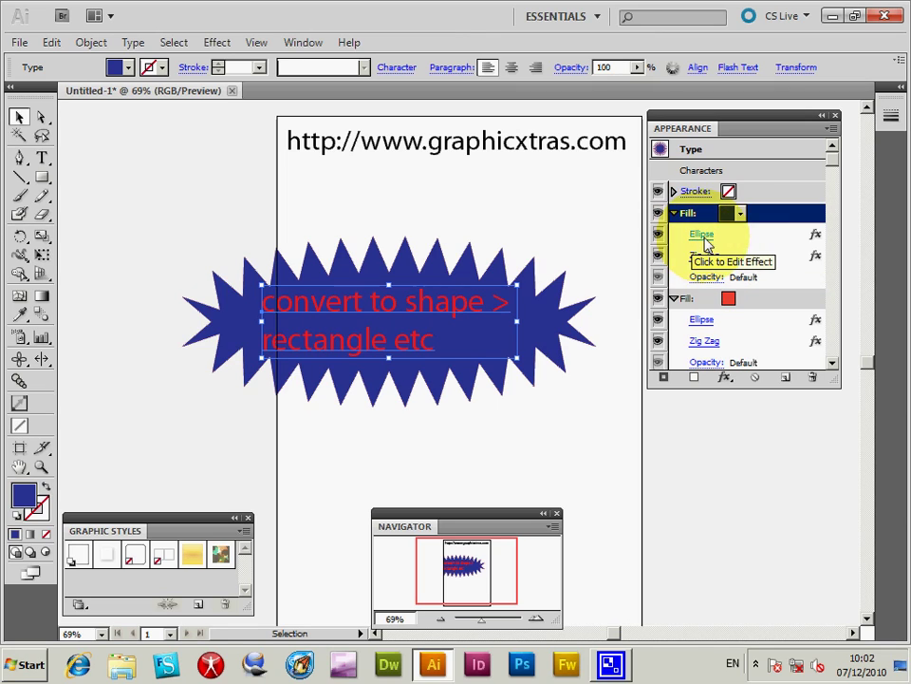
# Step: Set the blue fill's ellipse relative extra width and extra height to 18 mm
pyautogui.click(704, 240)
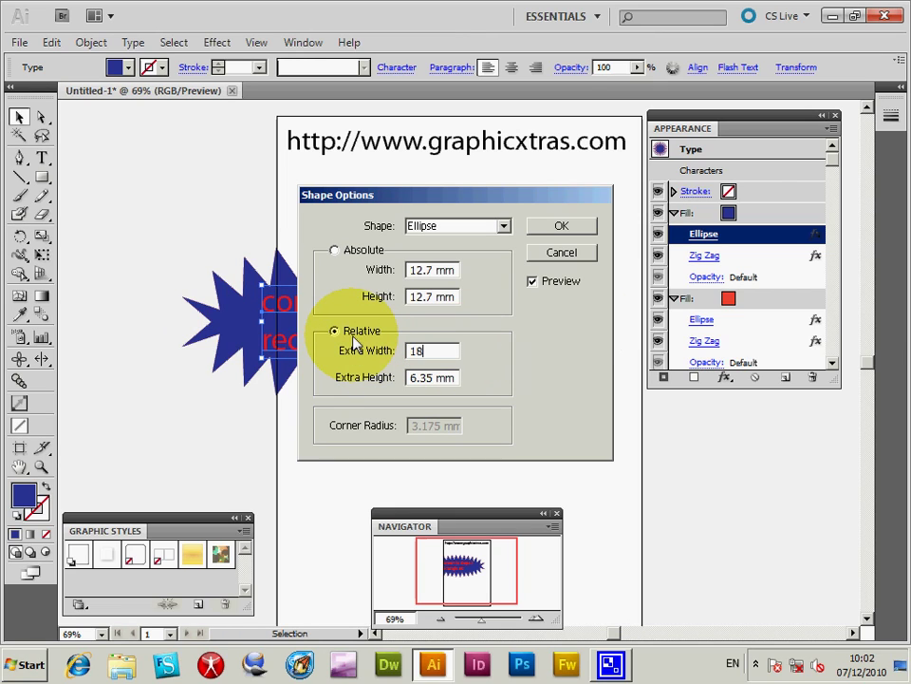
pyautogui.press('Tab')
pyautogui.press('Tab')
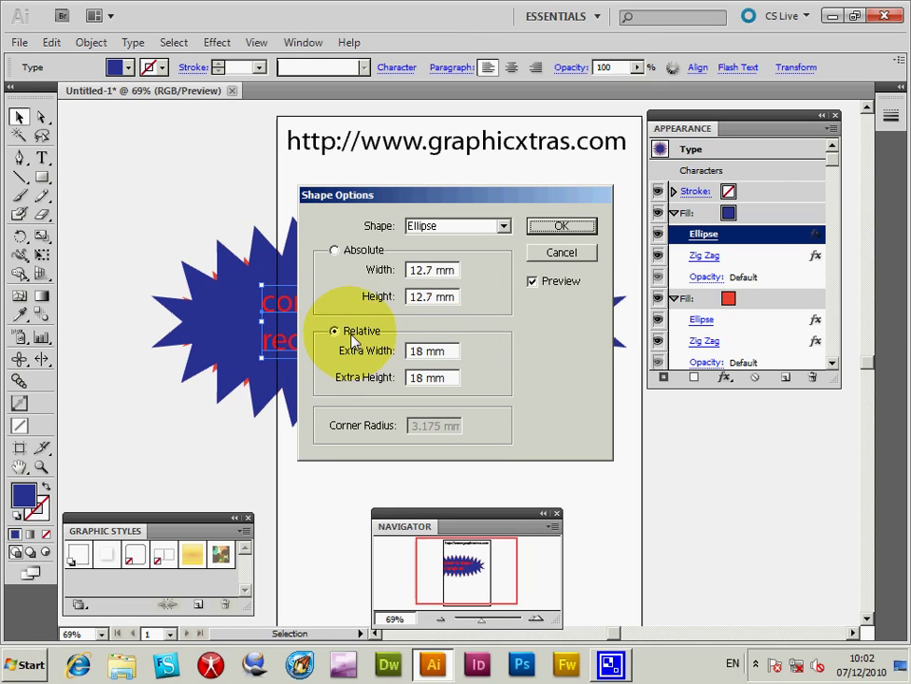
pyautogui.click(572, 226)
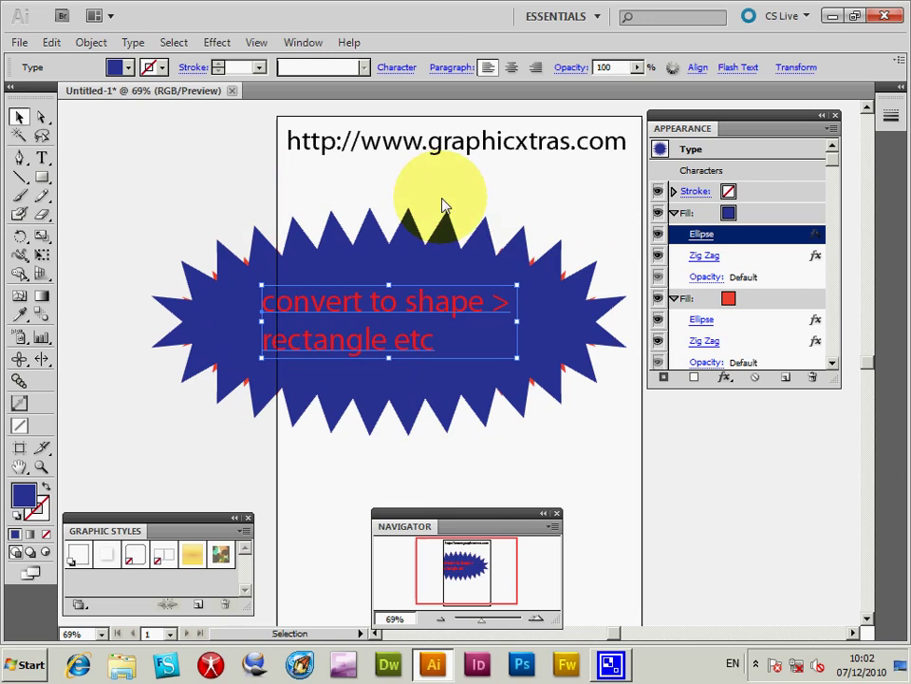
pyautogui.click(674, 214)
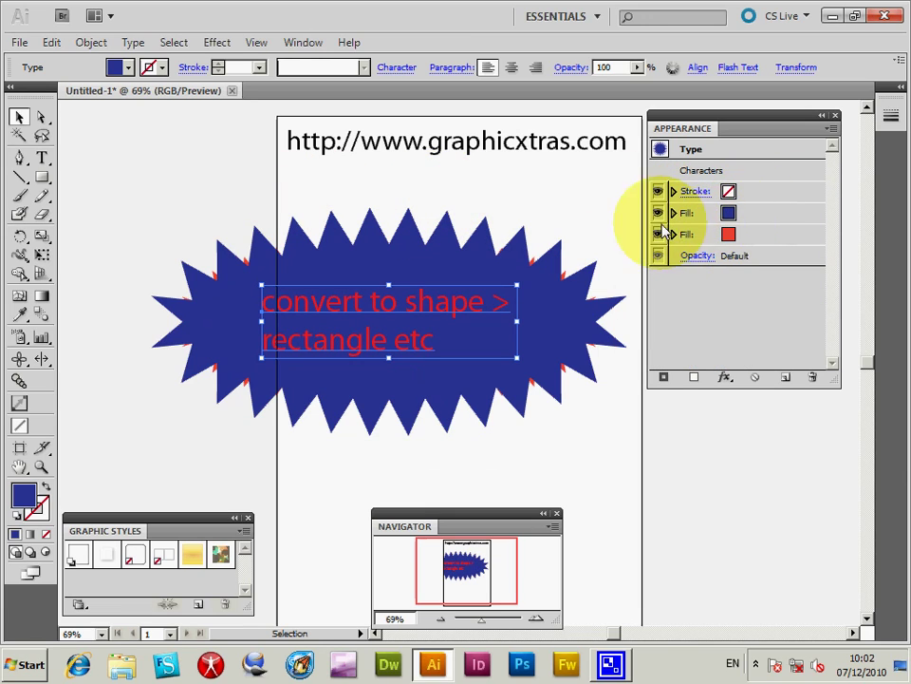
# Step: Move the blue fill below the red fill so the red starburst sits in front
pyautogui.click(752, 218)
pyautogui.moveTo(752, 217); pyautogui.dragTo(752, 255)
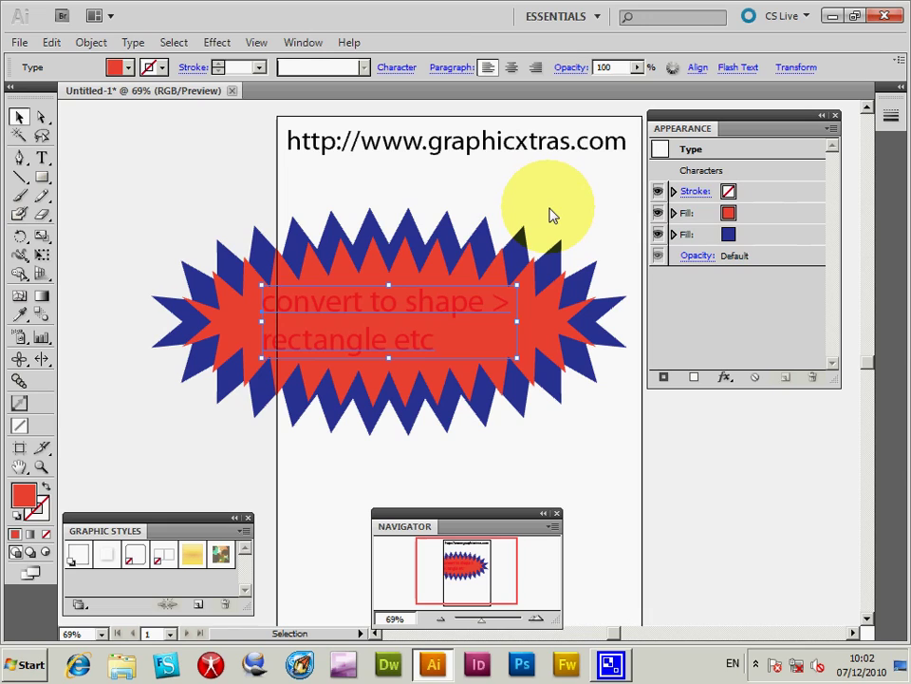
pyautogui.click(285, 187)
# Step: Replace the text's second line 'rectangle etc' with 'ellipse'
pyautogui.click(361, 313)
pyautogui.click(42, 158)
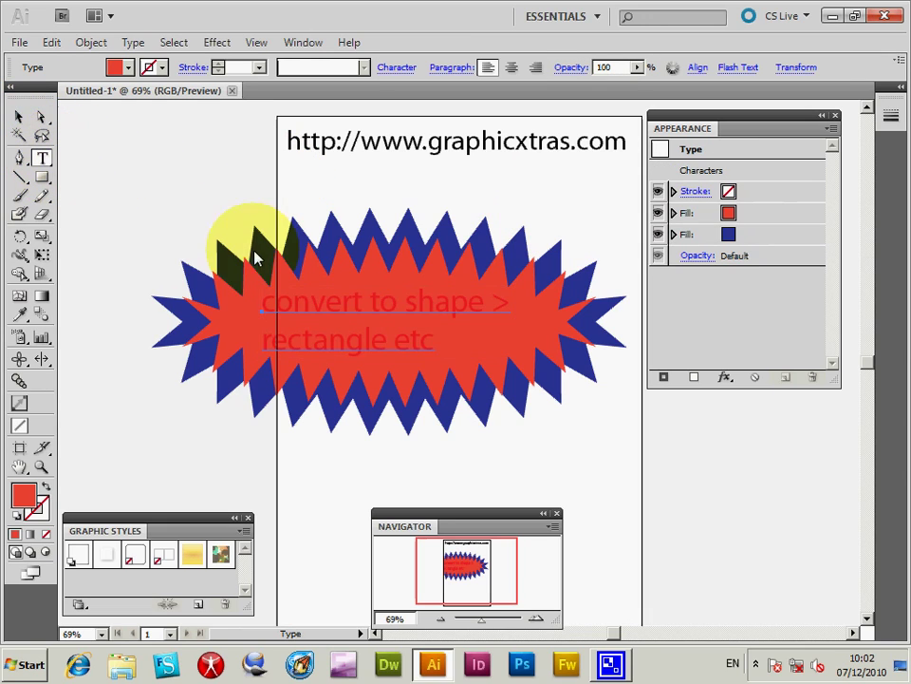
pyautogui.moveTo(438, 350); pyautogui.dragTo(254, 345)
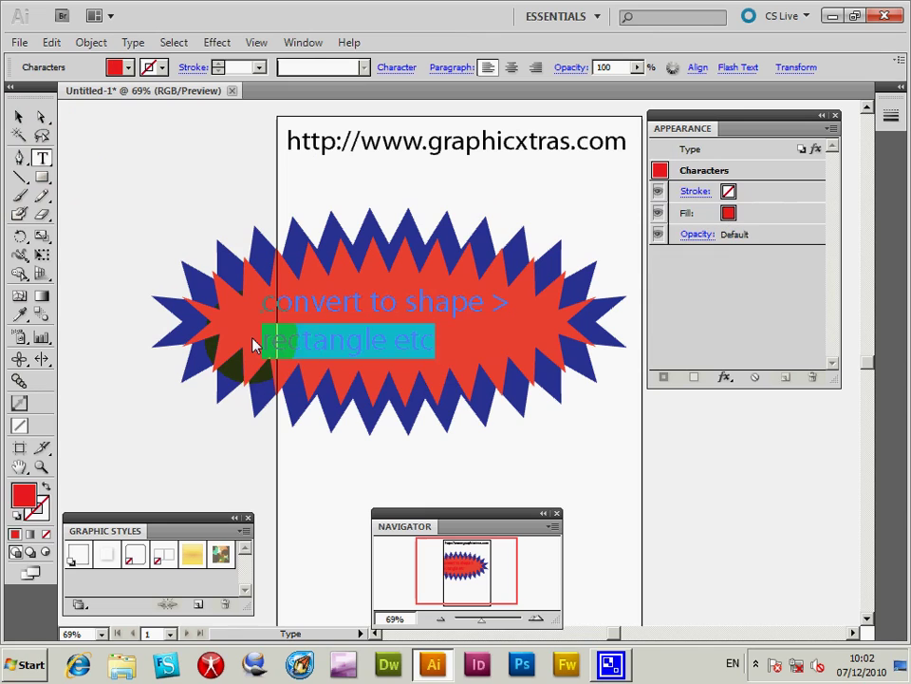
pyautogui.write('ellipse')
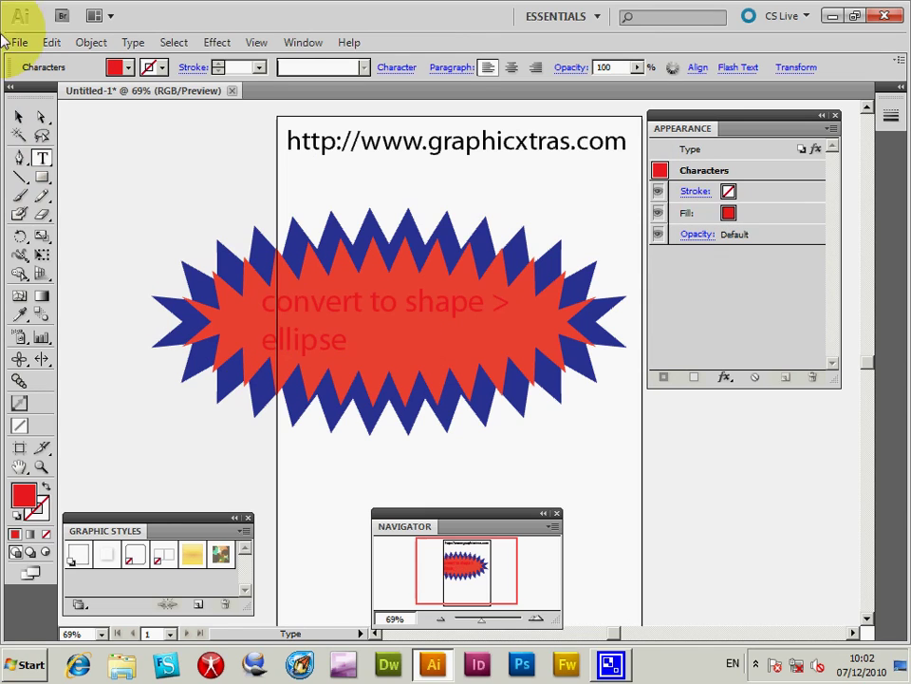
pyautogui.click(18, 116)
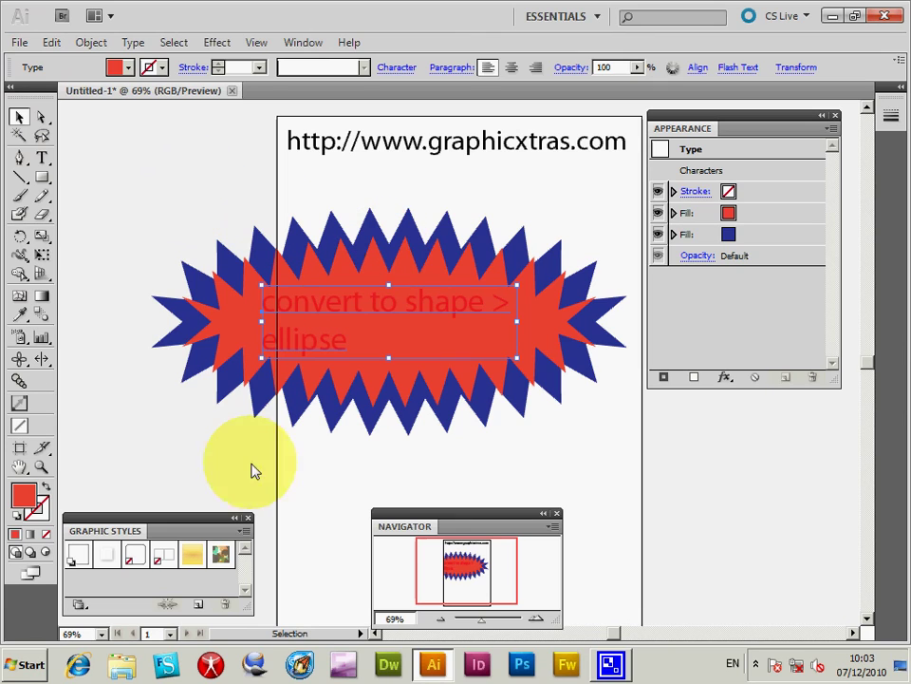
# Step: Create a new graphic style from the selected text via the Graphic Styles panel menu
pyautogui.click(245, 531)
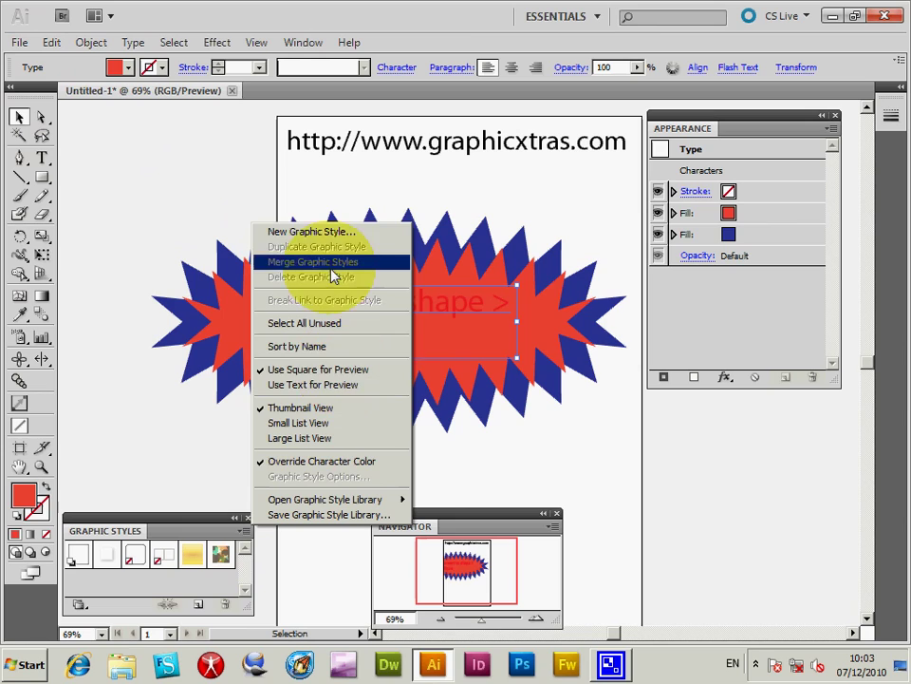
pyautogui.click(333, 236)
pyautogui.click(572, 318)
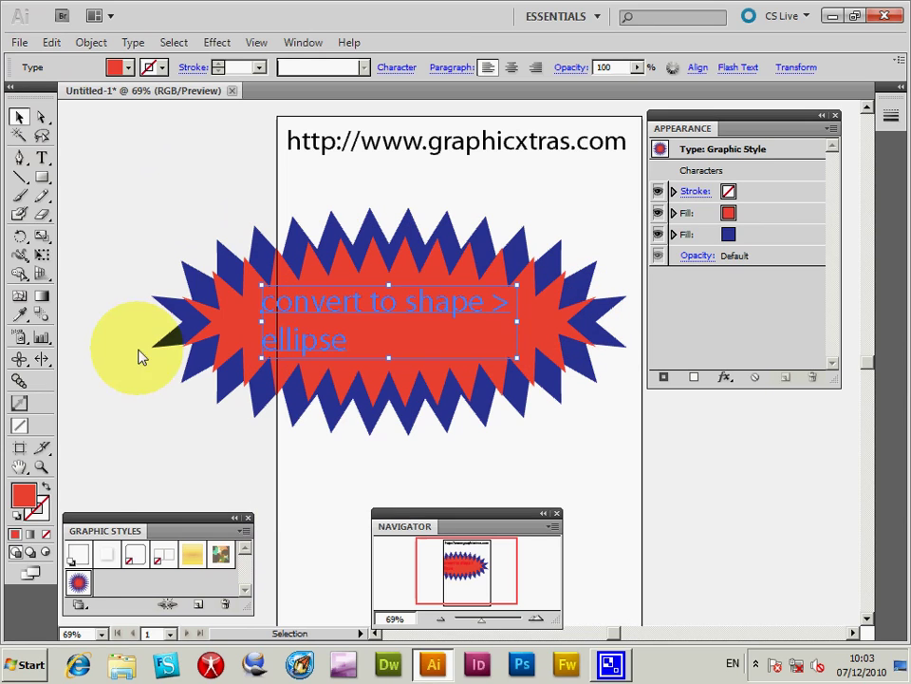